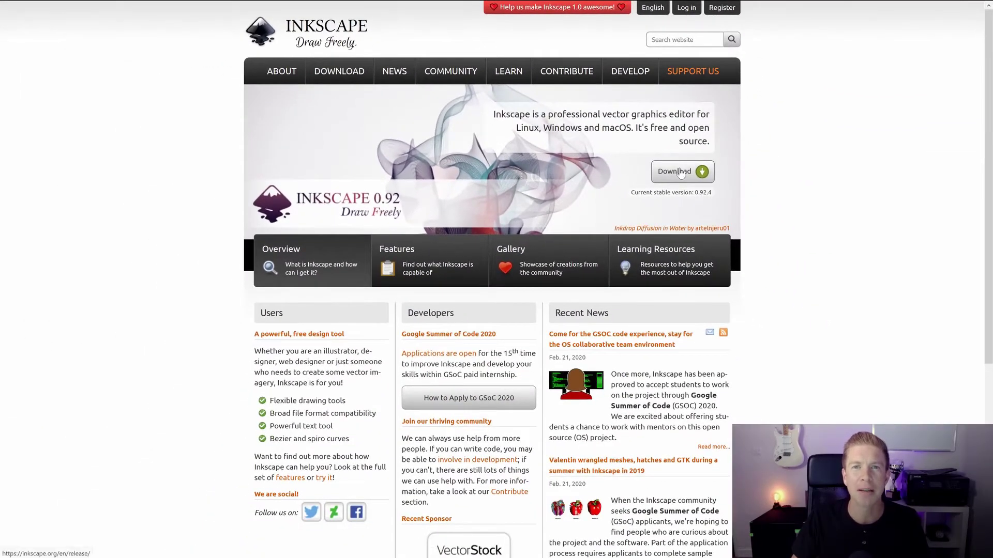
Download the Inkscape 0.92.4 64-bit Windows msi installer from inkscape.org
click(680, 173)
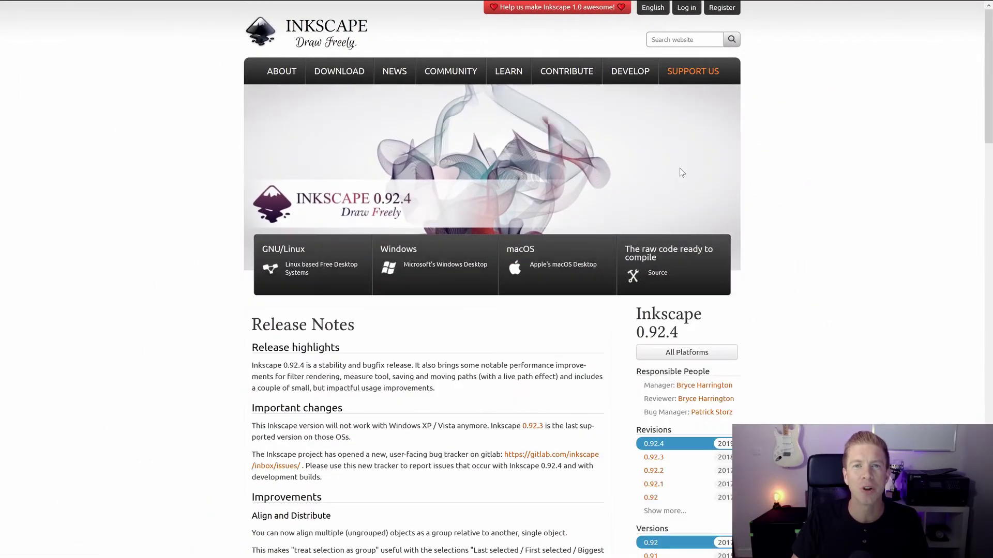
click(432, 259)
click(450, 277)
click(430, 287)
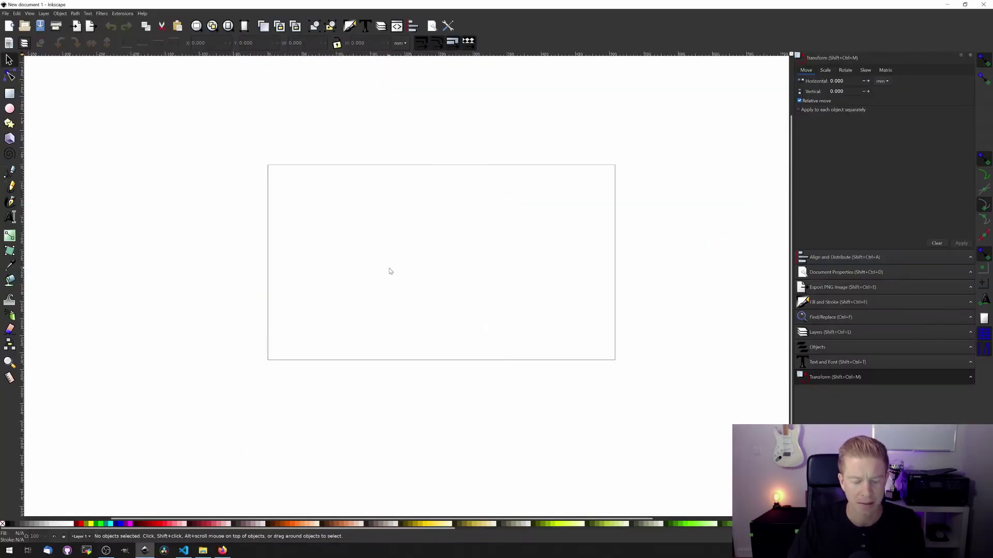
Set the page size to 1080 × 1080 px in Document Properties
key(ctrl+shift+d)
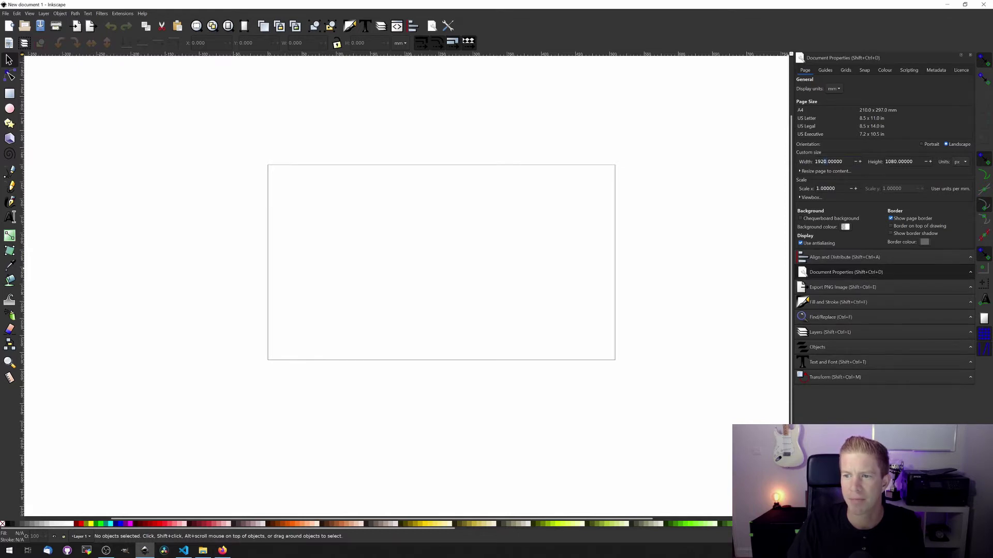
text(1080)
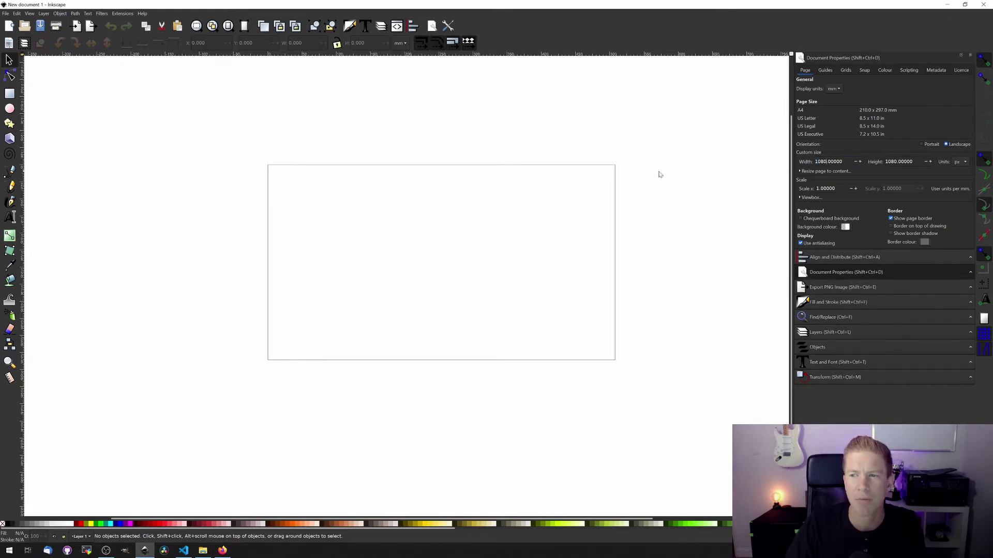
key(Return)
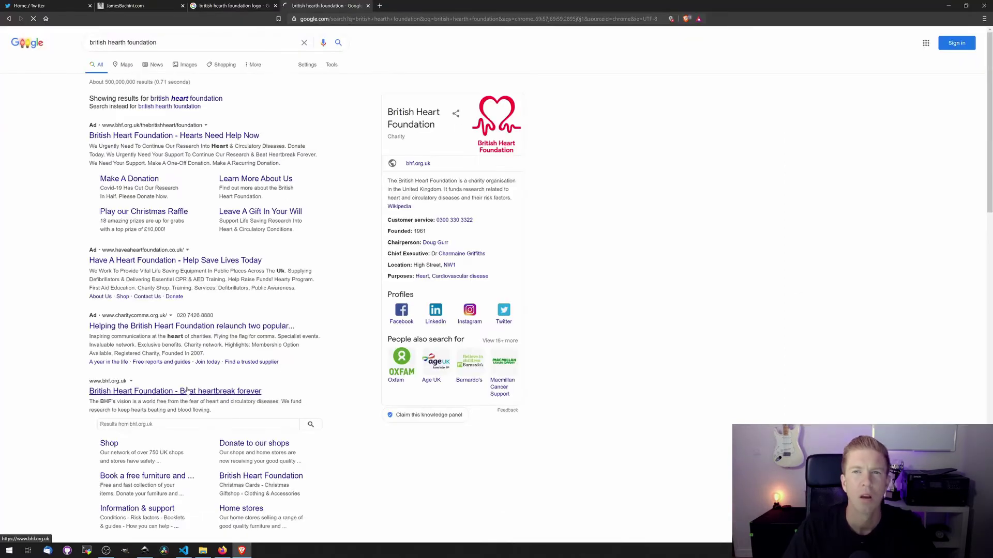
Generate a QR code for the bhf.org.uk web address in the QR Code Generator
click(190, 385)
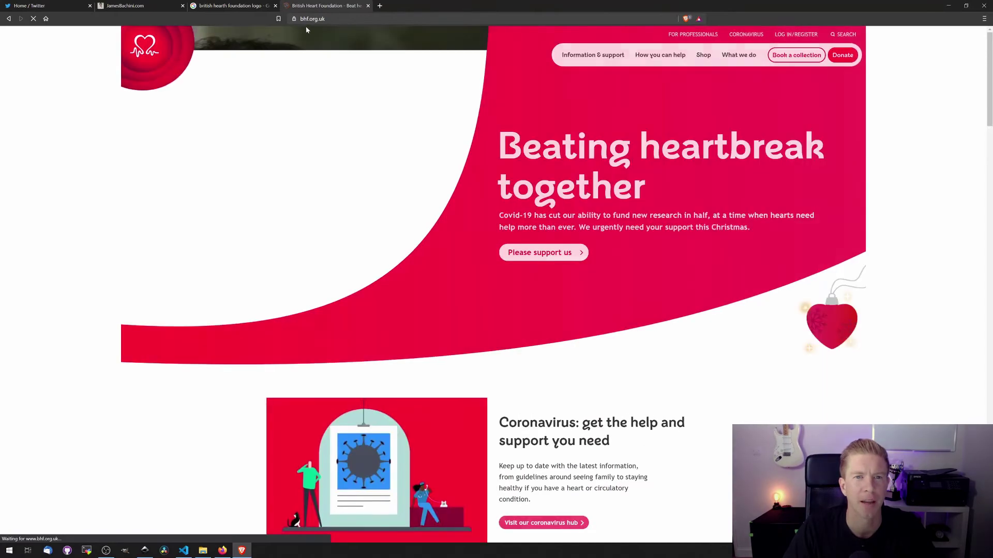
key(ctrl+l)
key(ctrl+c)
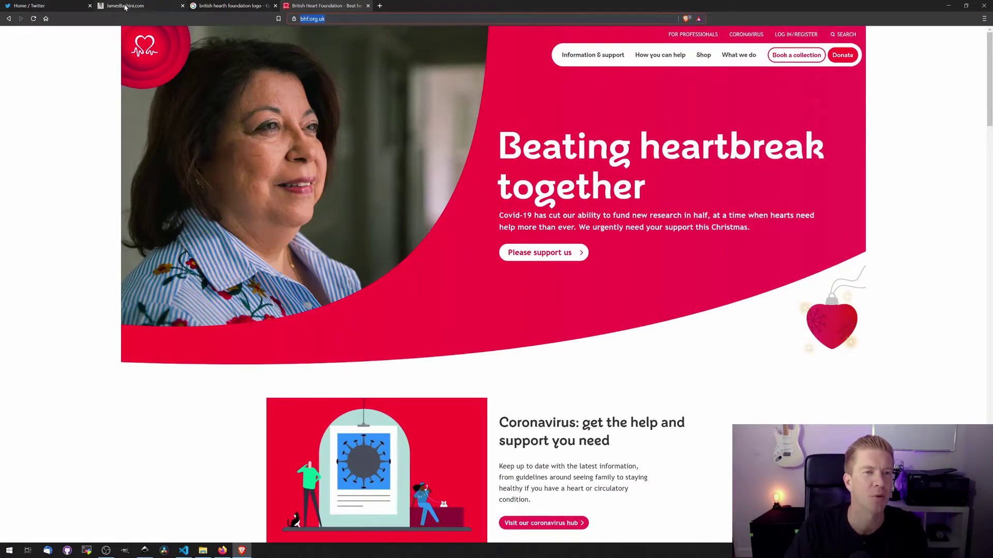
click(125, 7)
key(ctrl+v)
click(307, 194)
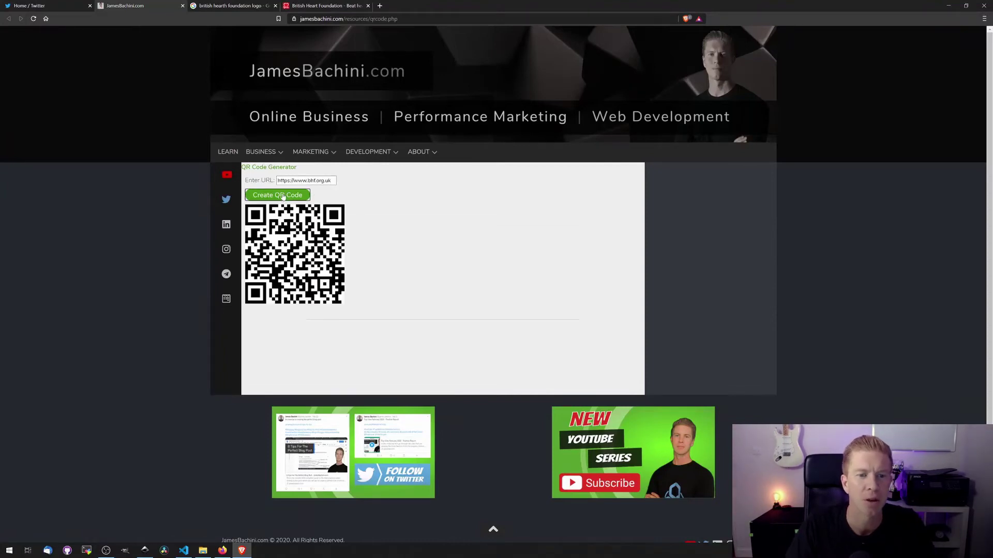
Copy the generated QR code image for use in Inkscape
right_click(253, 213)
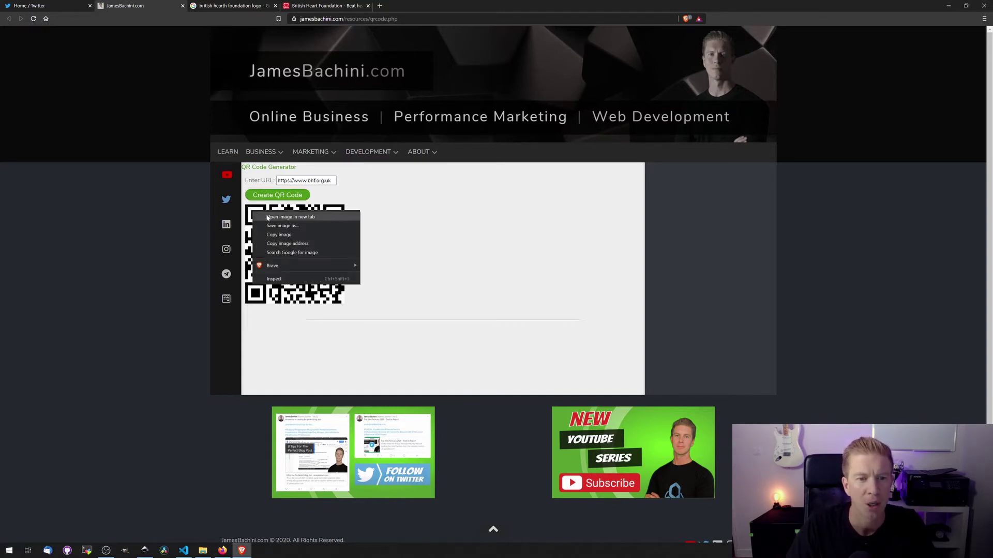
click(288, 241)
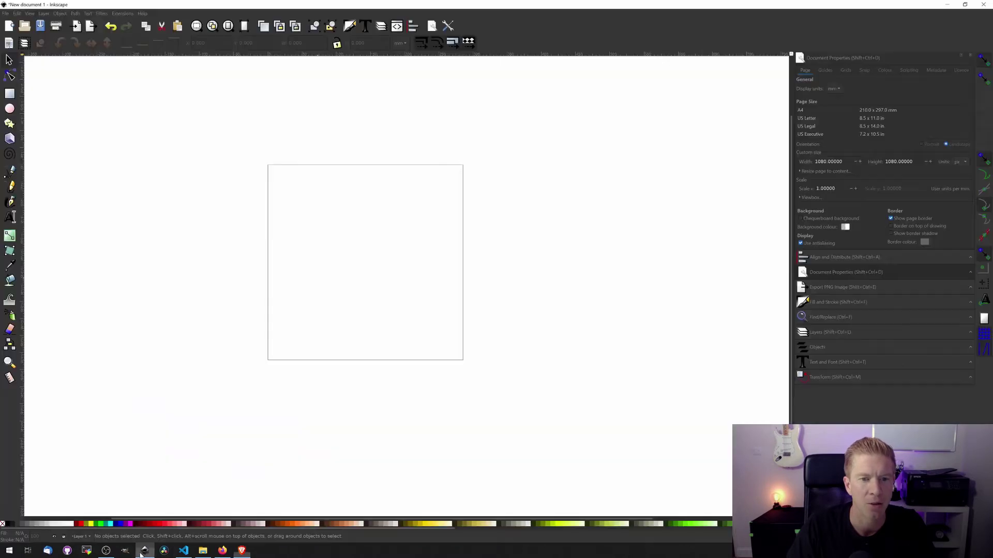
click(145, 550)
Paste the QR image and make a vector copy of it with Trace Bitmap
key(ctrl+v)
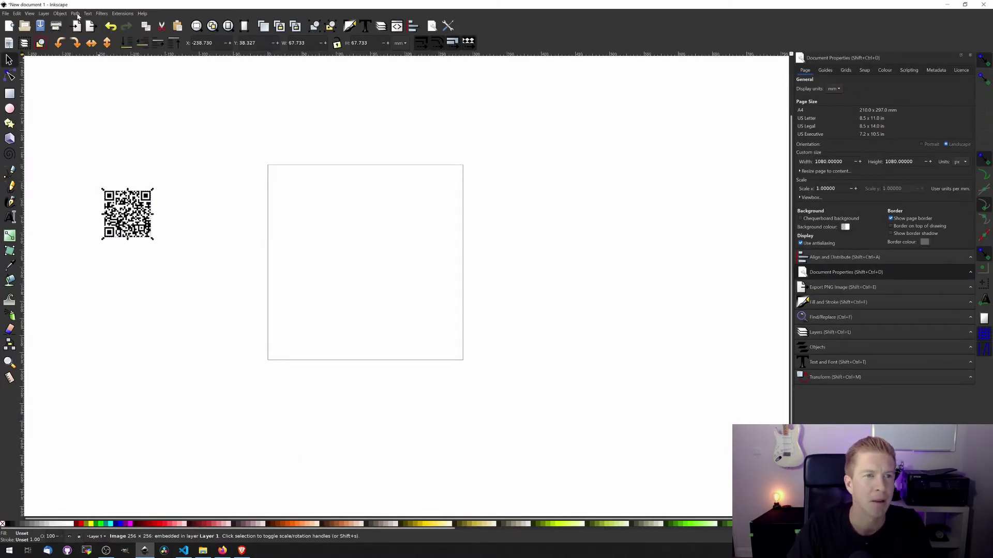
click(75, 13)
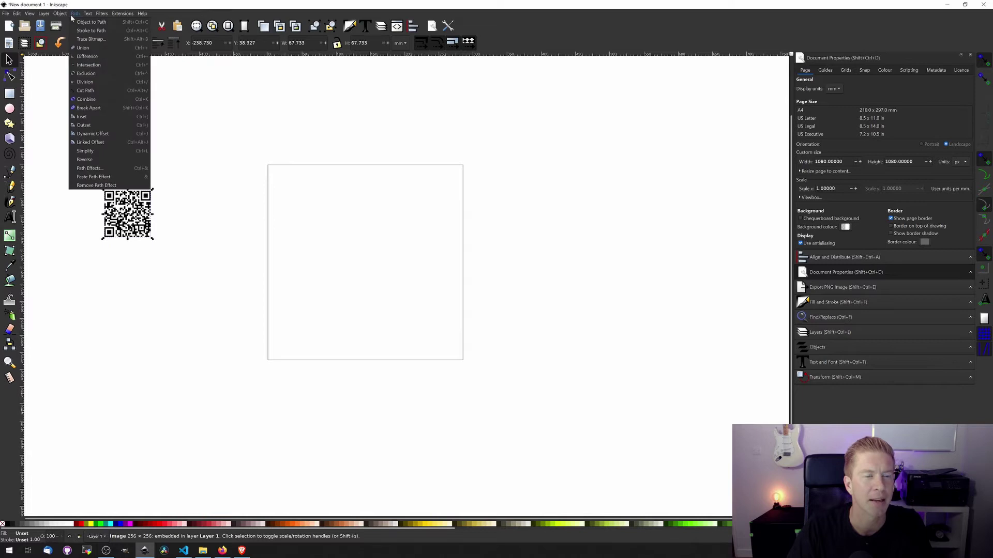
click(89, 39)
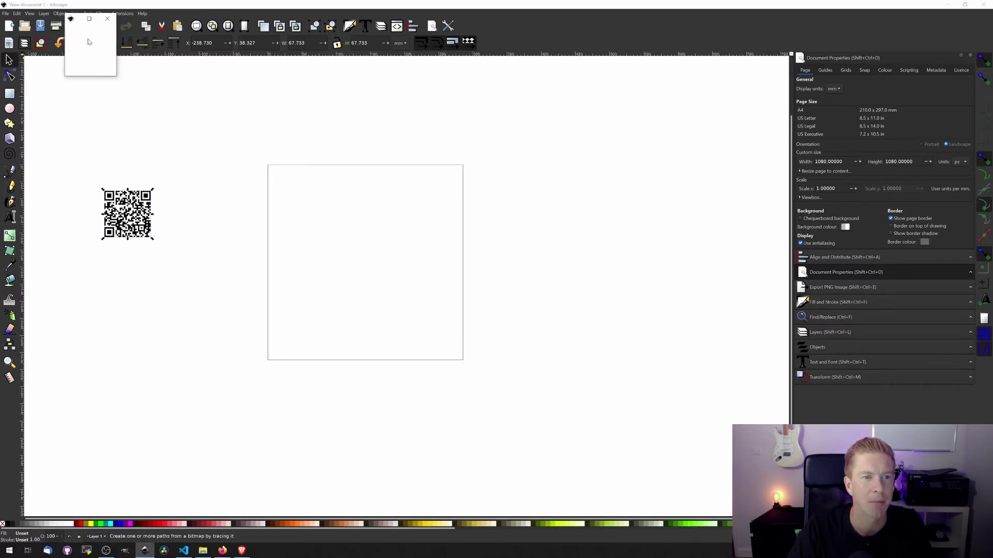
mouse_move(151, 18)
mouse_down()
mouse_move(238, 40)
mouse_move(402, 124)
mouse_up()
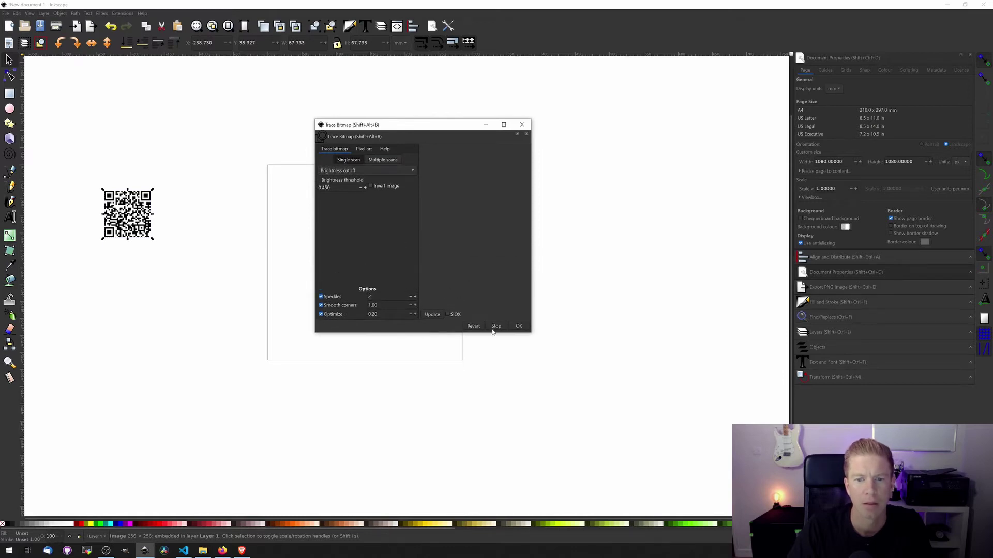
click(516, 328)
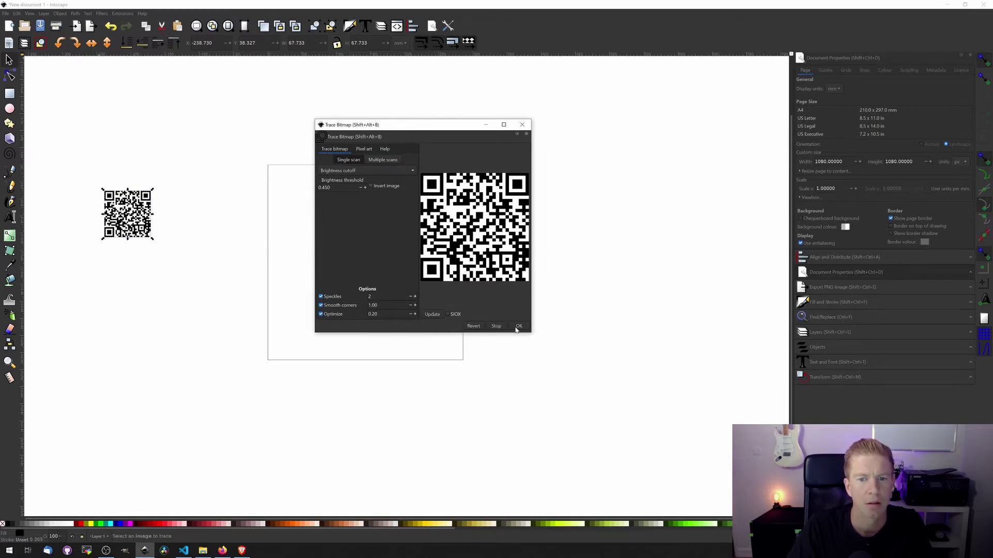
click(522, 124)
drag(120, 209, 213, 142)
Delete the original bitmap QR and enlarge the traced QR to fill the page
key(n)
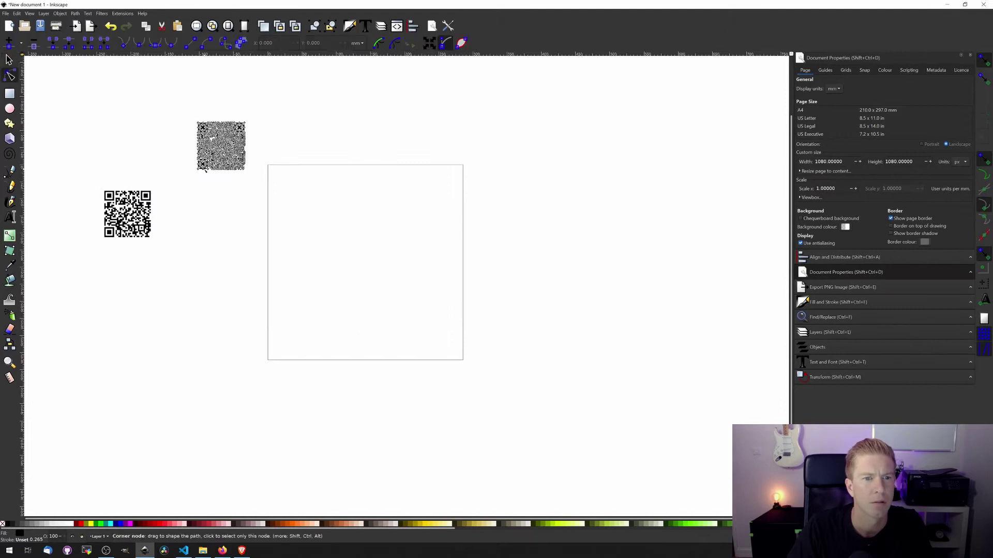
key(Escape)
key(s)
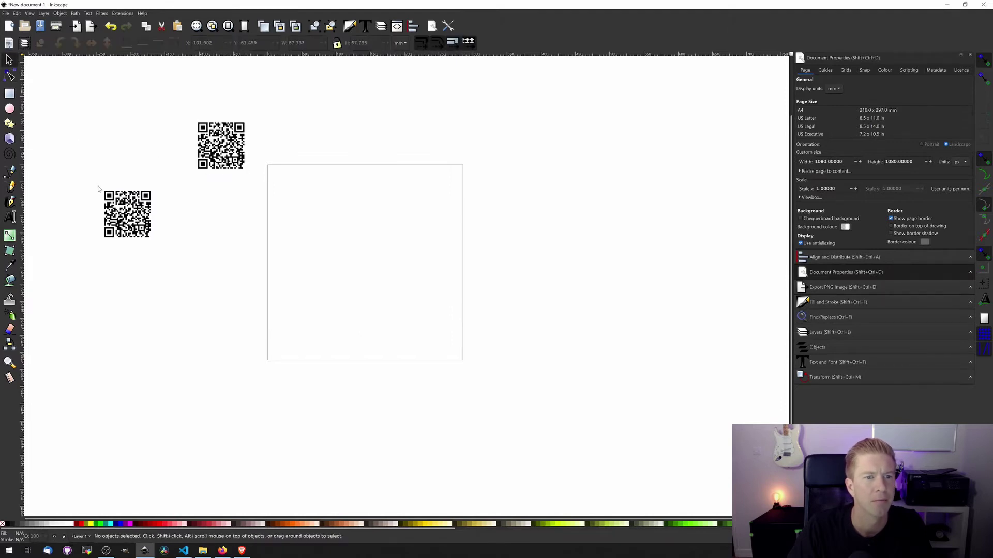
click(108, 198)
key(Delete)
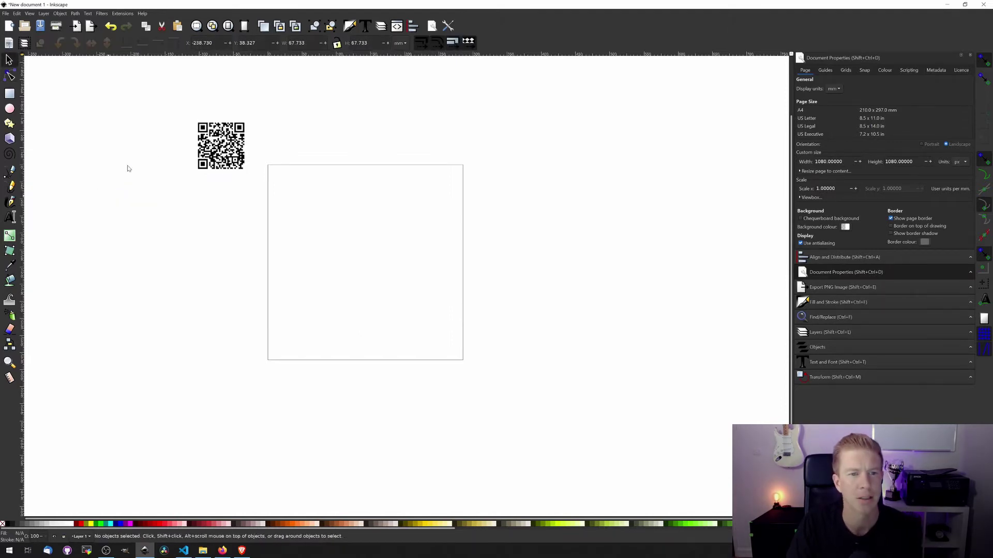
drag(221, 146, 428, 283)
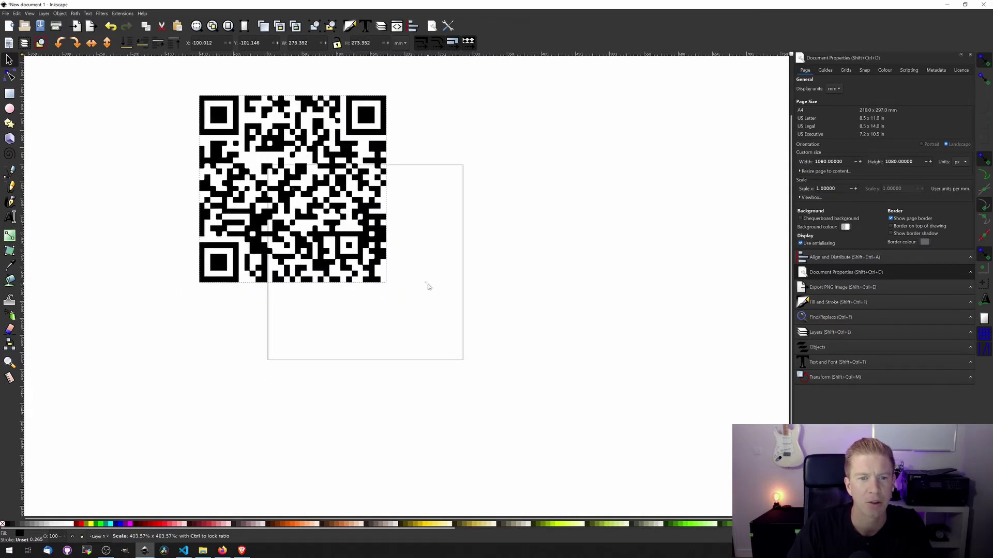
drag(290, 221, 353, 273)
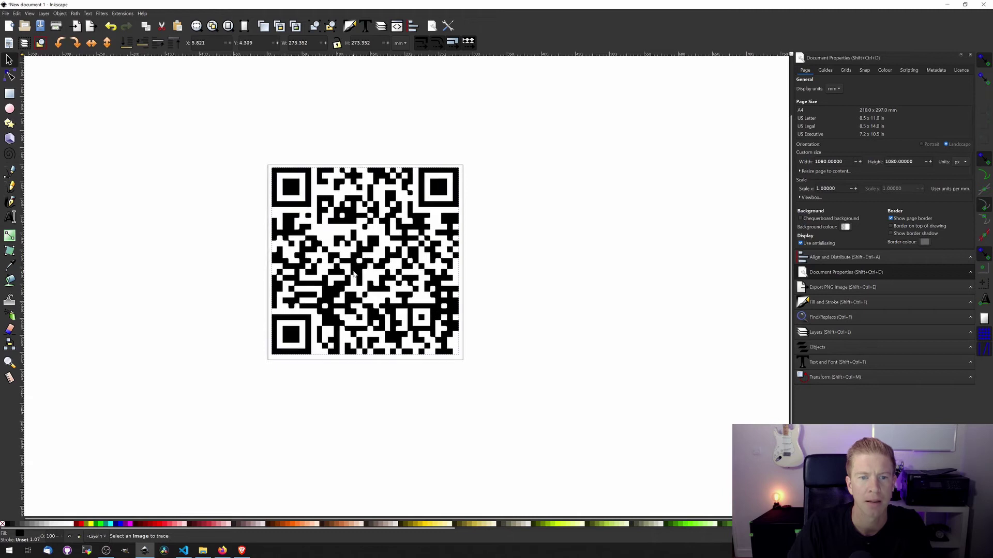
Fill the traced QR code with red from the palette
click(493, 281)
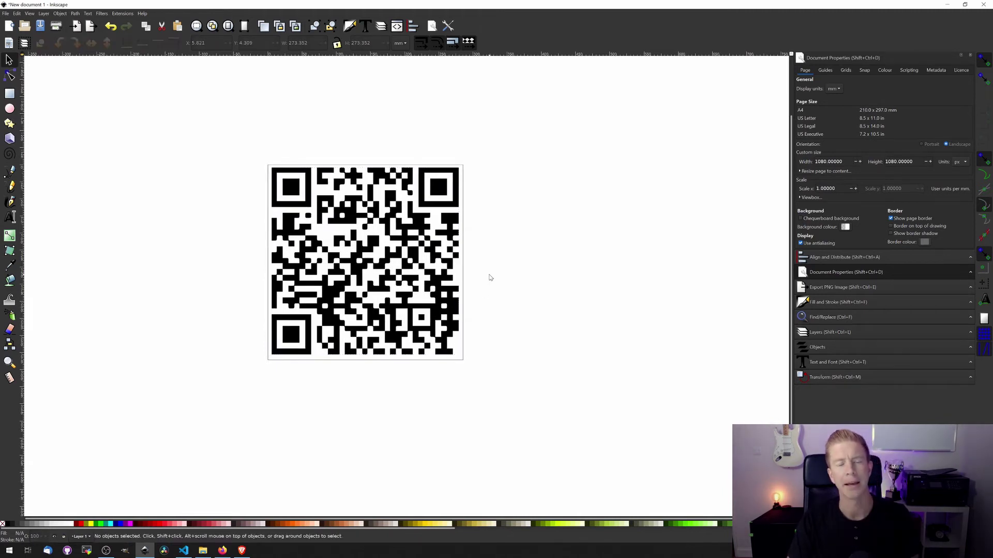
click(396, 223)
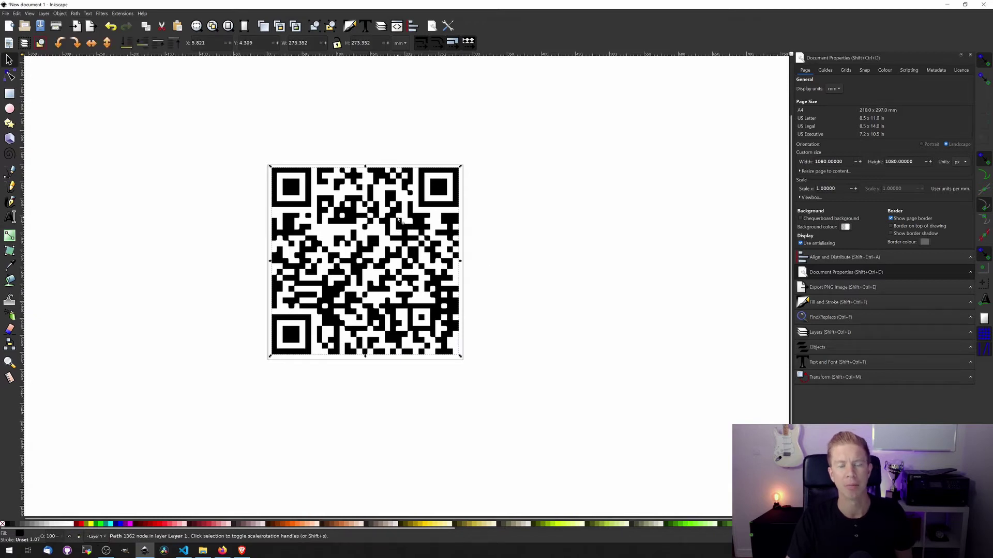
click(81, 524)
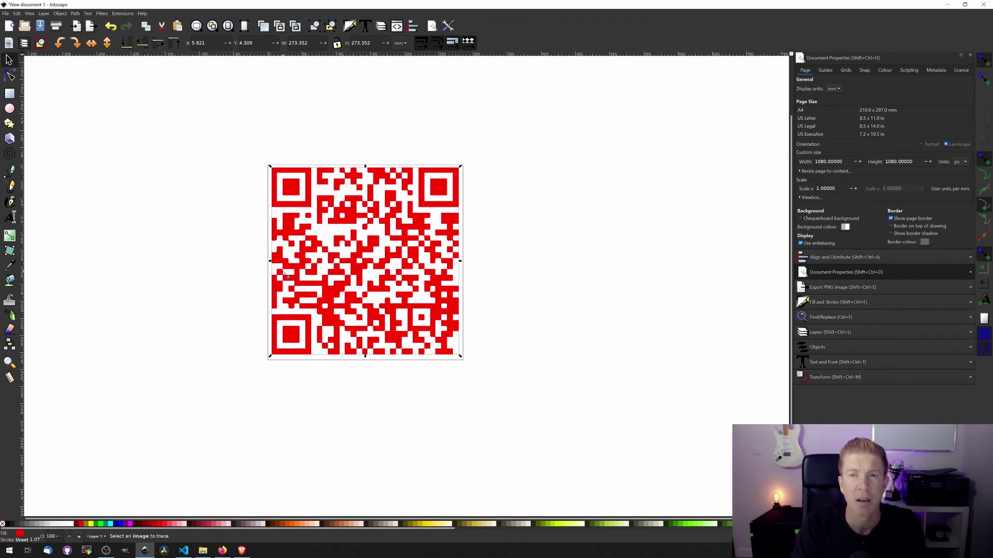
Try simplifying the QR path, then undo it to keep the square modules
key(ctrl+shift+l)
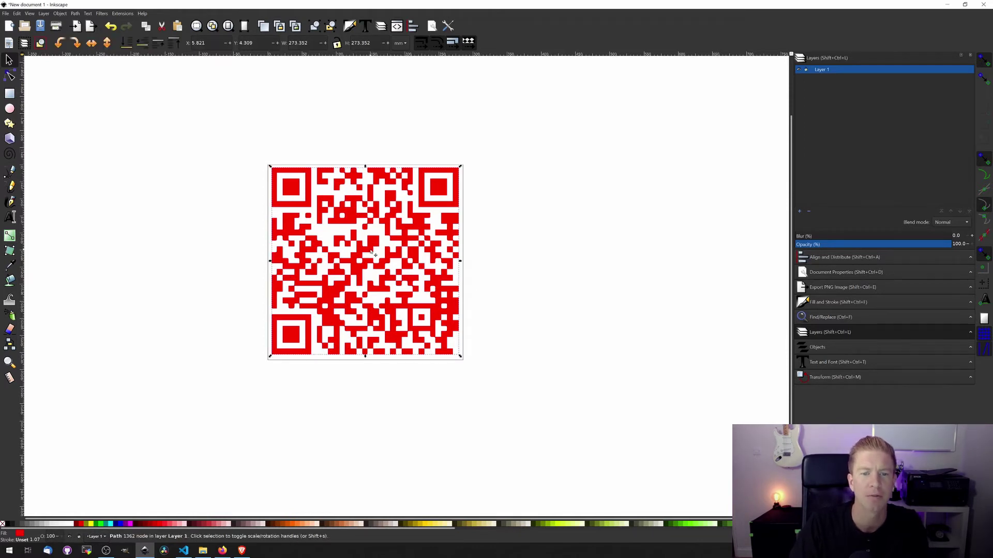
key(ctrl)
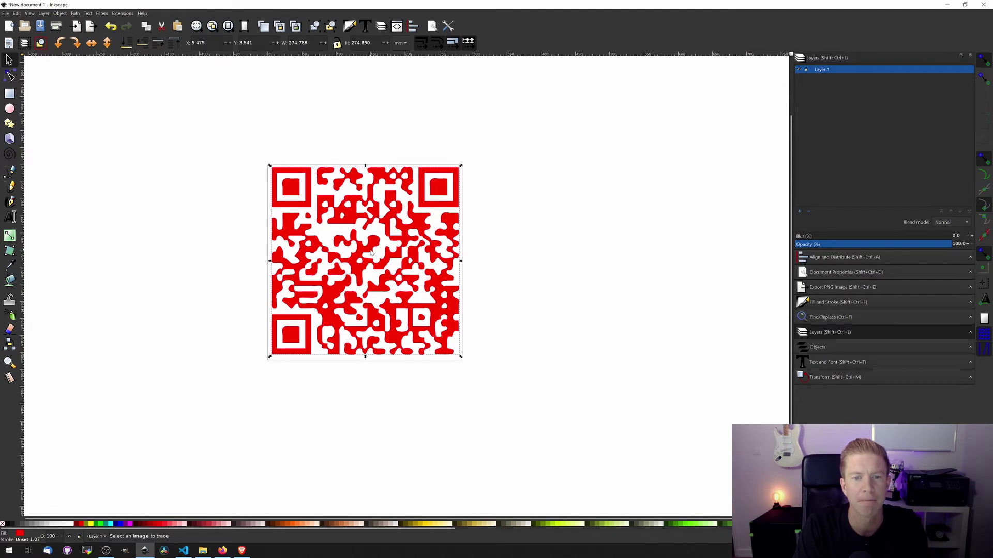
key(ctrl+z)
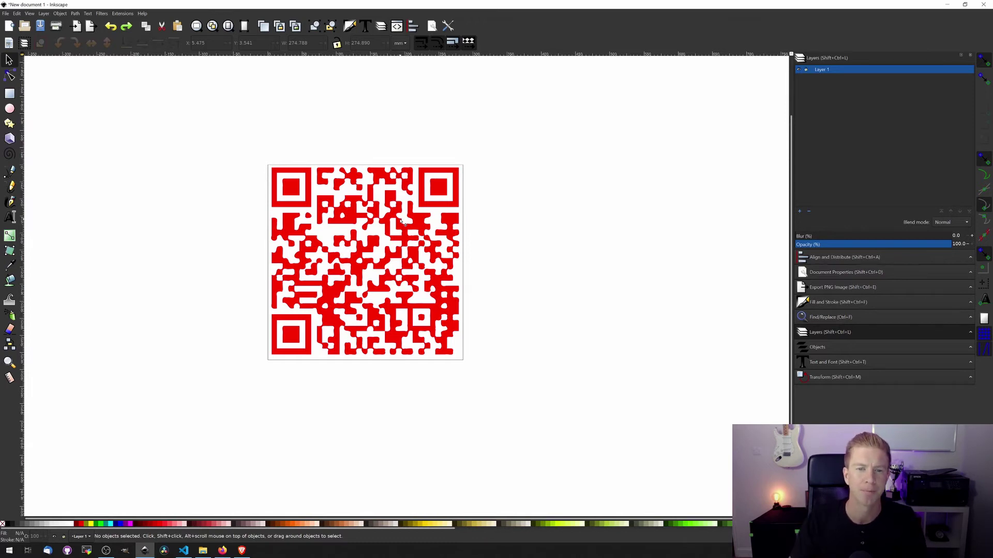
Draw a circle over the QR code's centre and fill it solid white
click(10, 108)
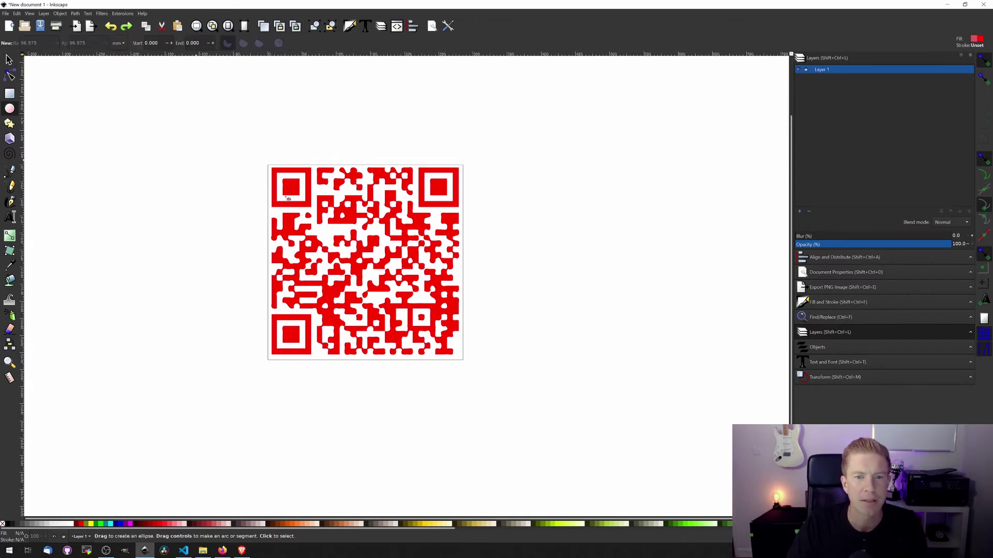
drag(329, 227, 404, 298)
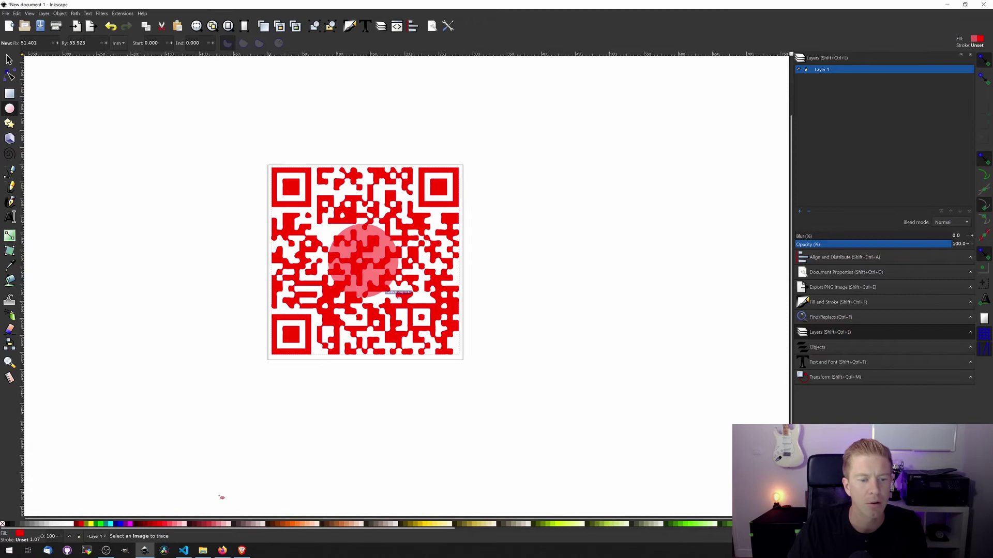
click(71, 524)
click(581, 274)
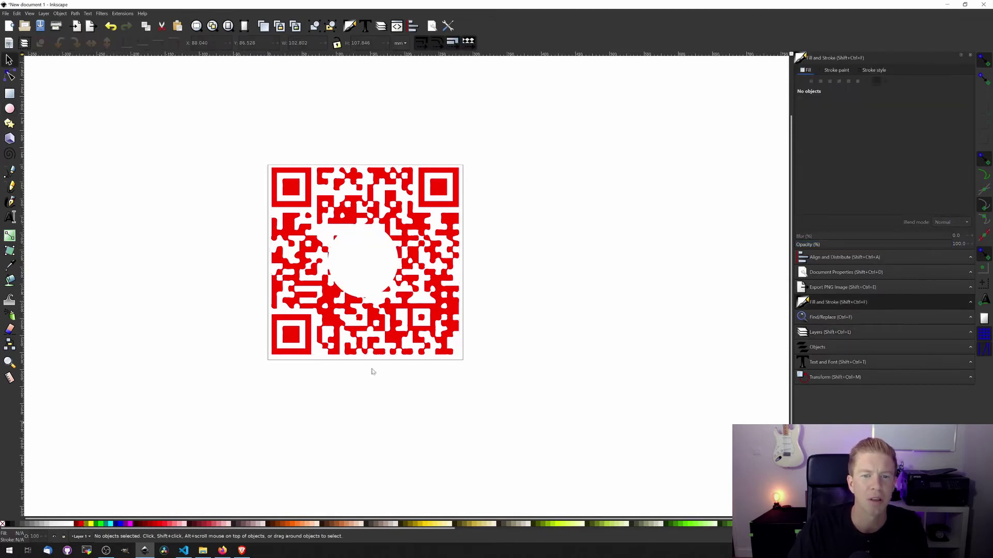
Open the red Wikipedia BHF logo preview in Google Images and bring up its image menu
click(241, 550)
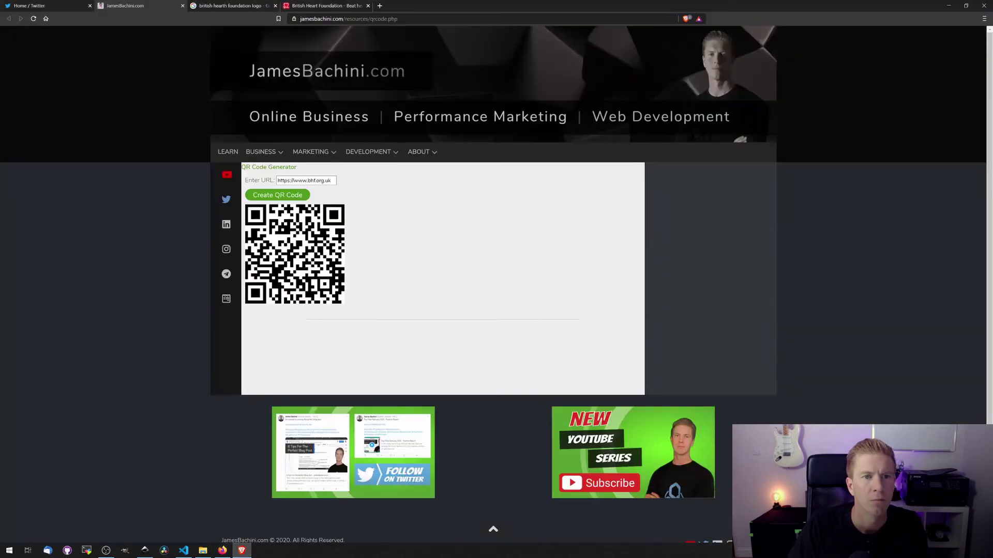
click(299, 5)
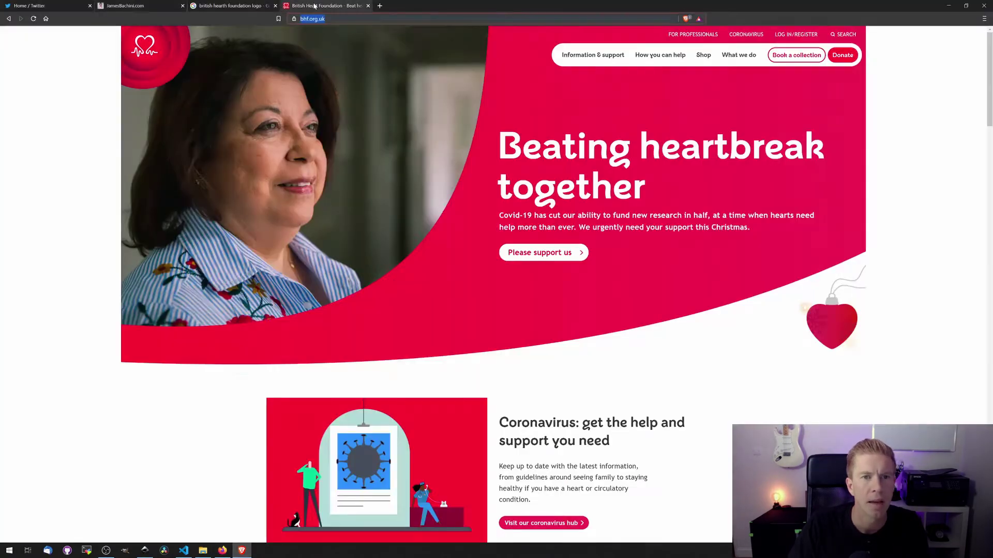
right_click(144, 50)
click(230, 6)
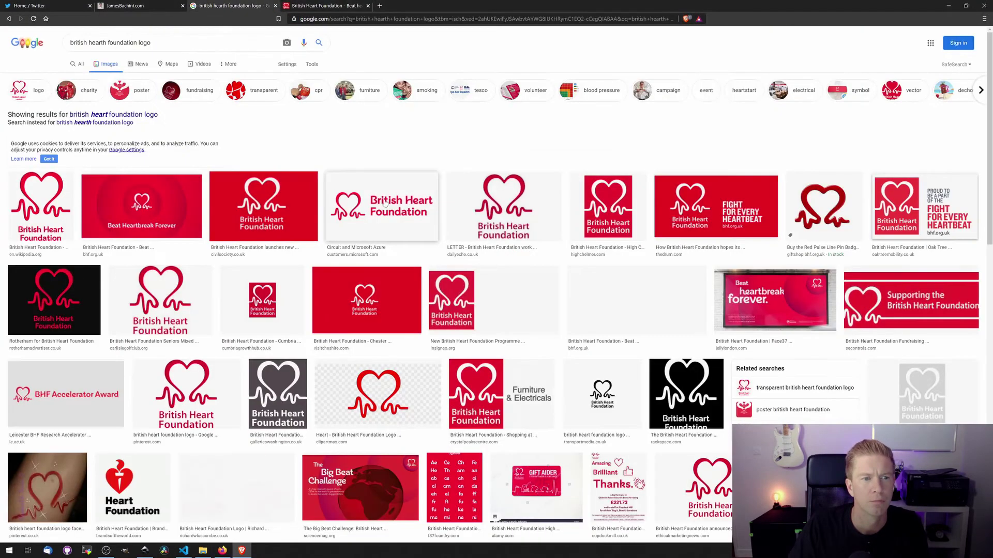
click(36, 205)
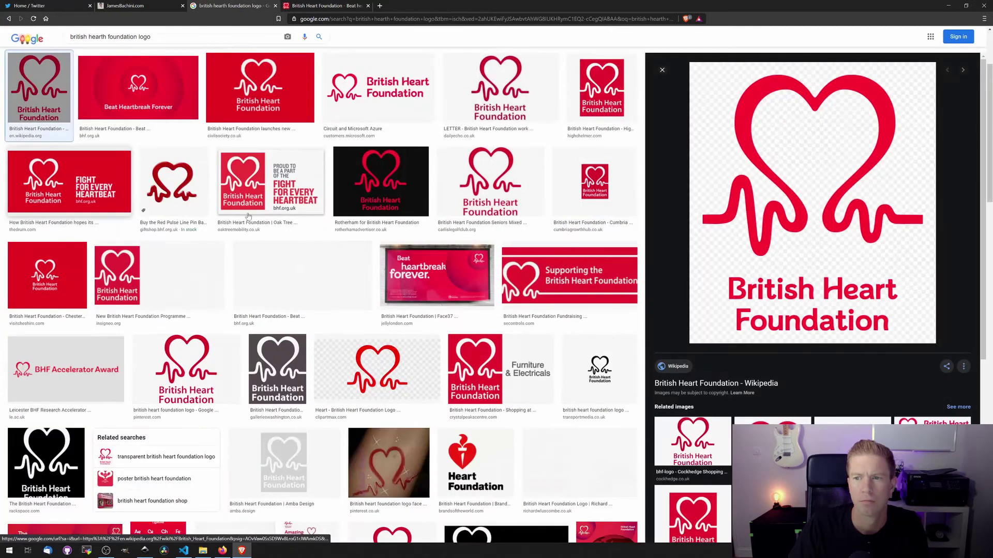
right_click(762, 158)
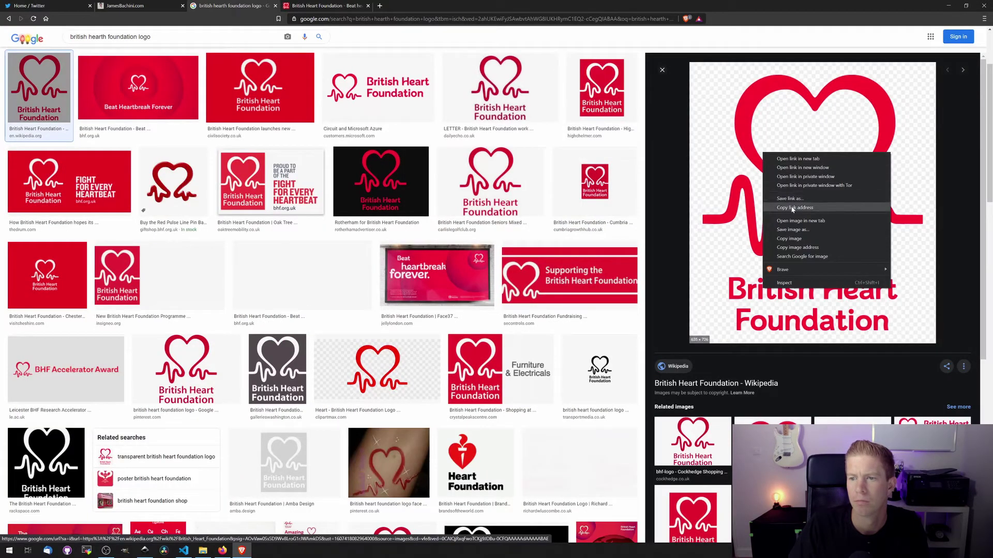
Paste the BHF logo into Inkscape and trace it into a vector copy beside the QR code
click(788, 238)
key(alt+Tab)
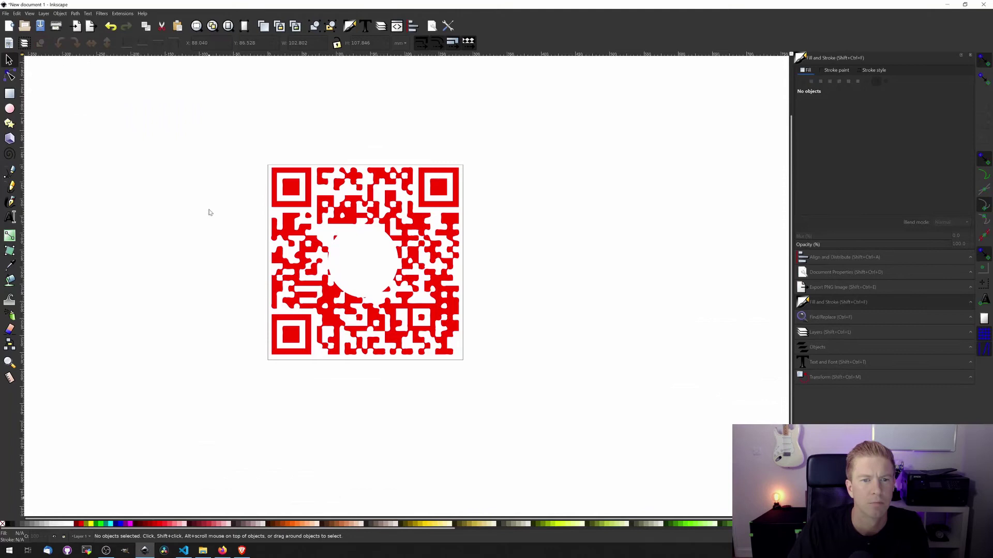
key(ctrl+v)
drag(199, 224, 157, 218)
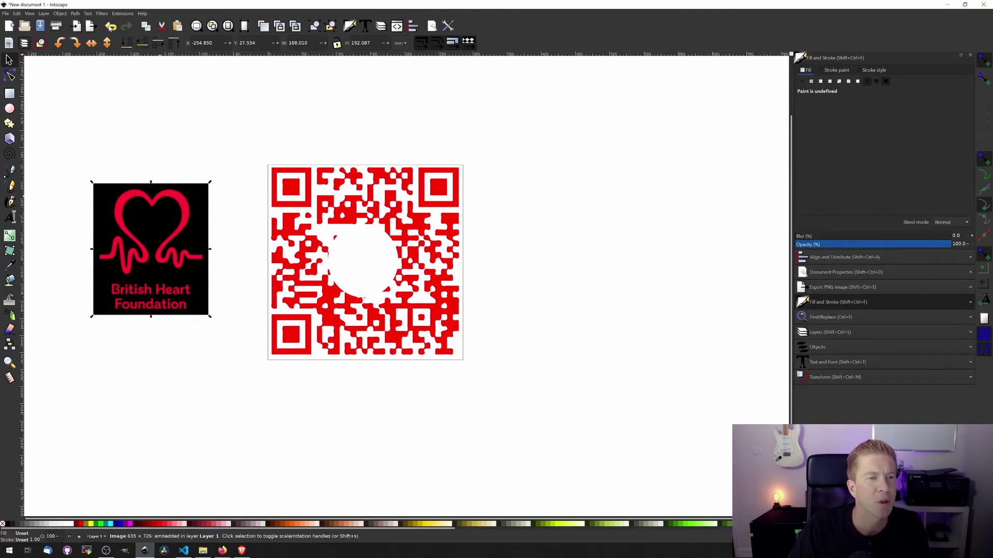
click(76, 14)
click(91, 39)
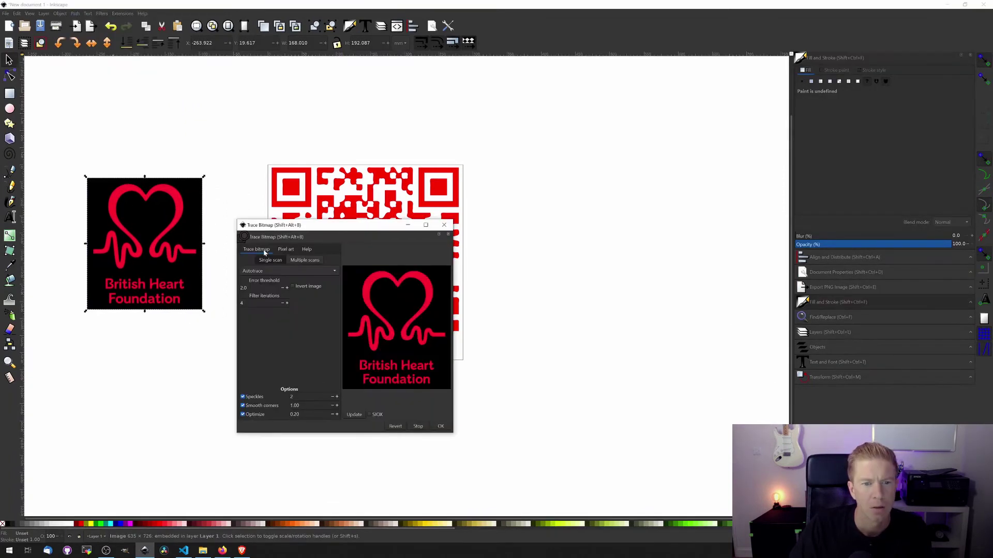
click(448, 429)
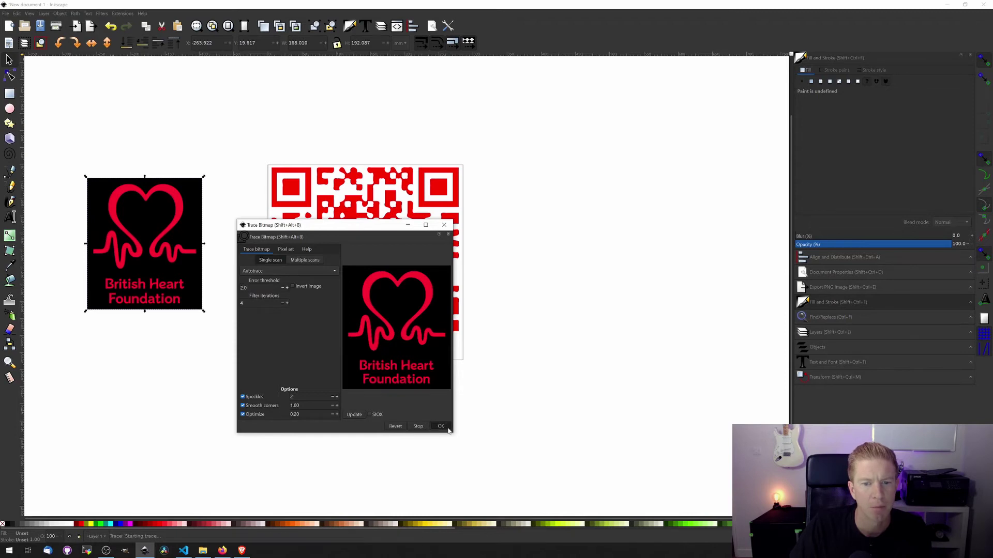
click(443, 225)
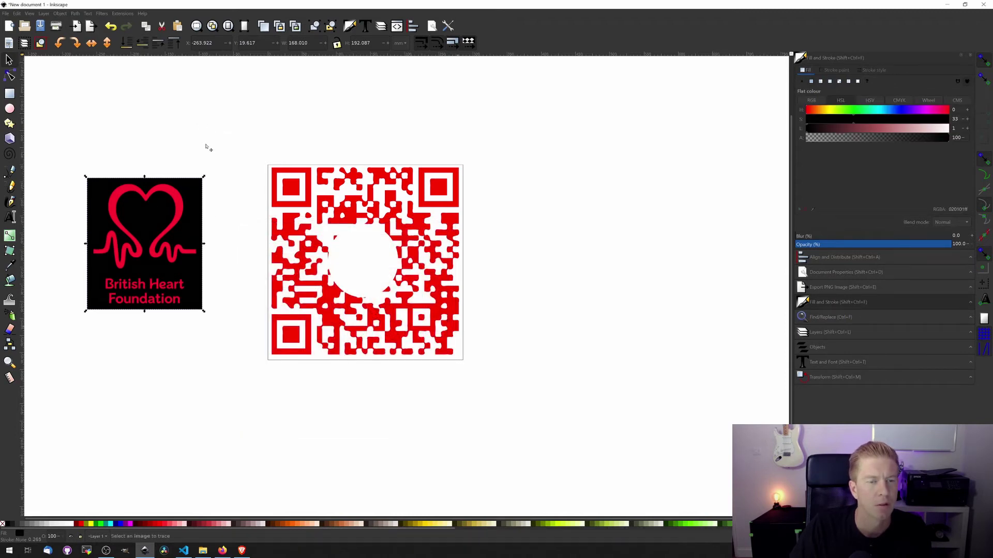
mouse_move(161, 206)
mouse_down()
mouse_move(566, 228)
mouse_move(552, 225)
mouse_up()
Place a red rectangle behind the traced logo and combine them with Path > Difference
key(r)
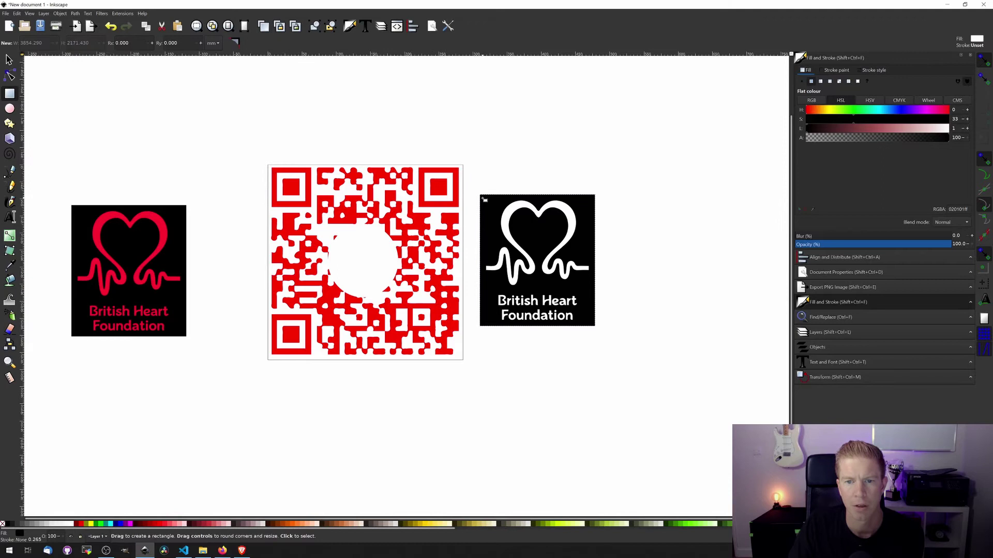
drag(480, 194, 594, 326)
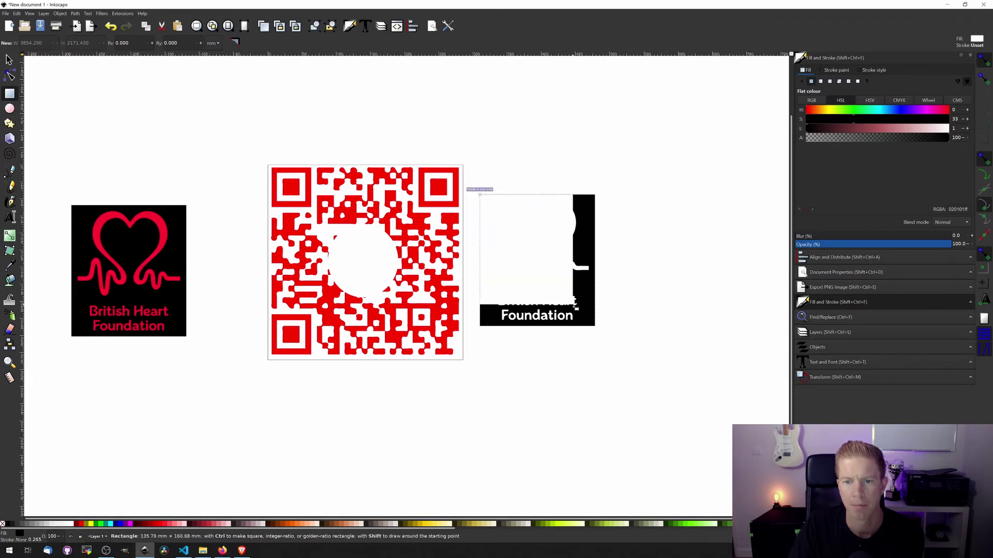
click(81, 526)
key(s)
key(End)
shift+click(529, 220)
right_click(530, 220)
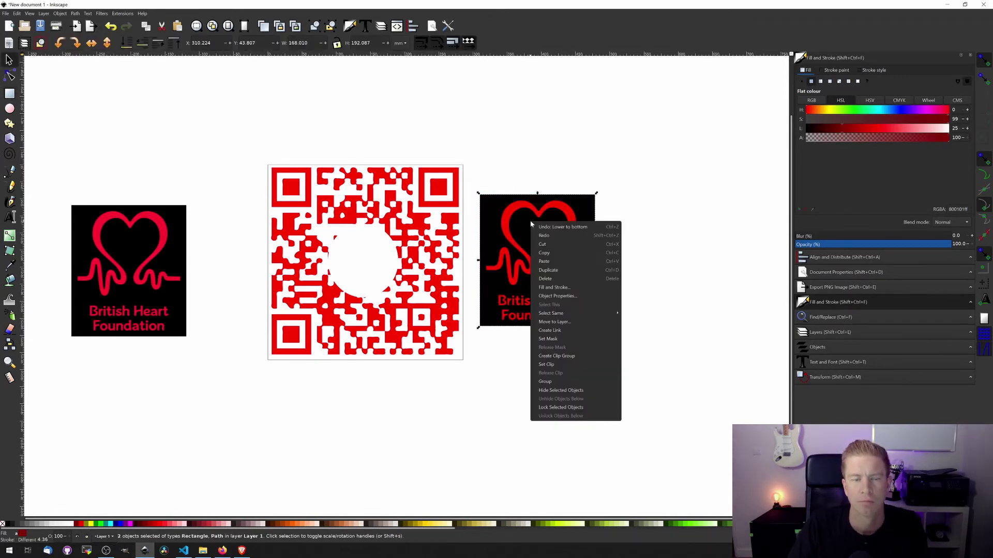
click(75, 14)
click(87, 64)
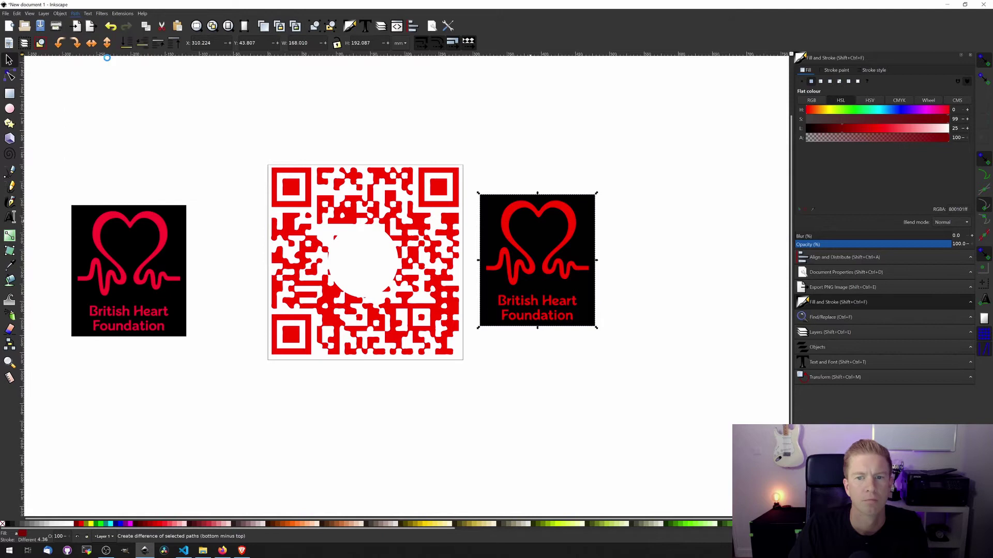
click(535, 179)
Paste a second logo copy and cut its lettering away with a rectangle and Path > Difference
drag(555, 208, 579, 215)
key(ctrl+v)
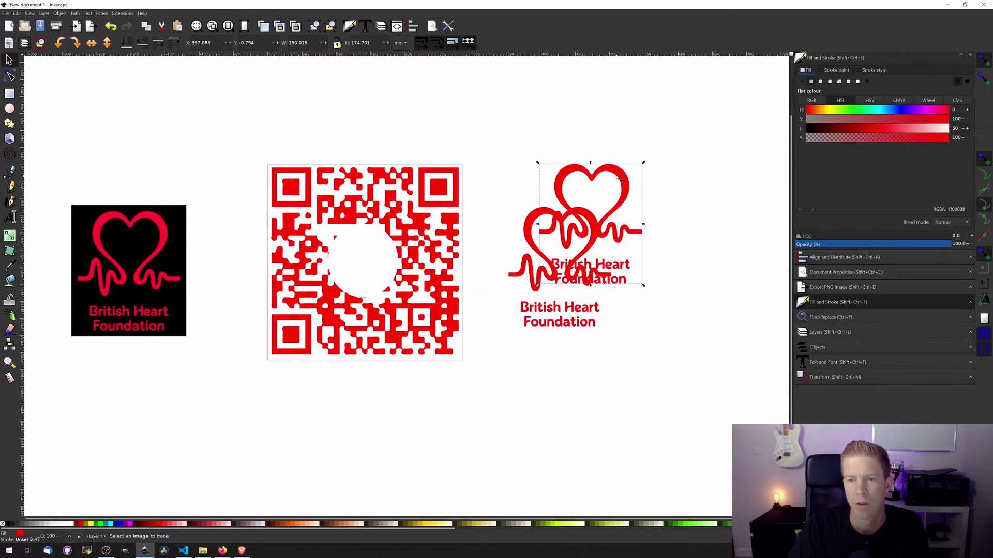
drag(618, 179, 694, 122)
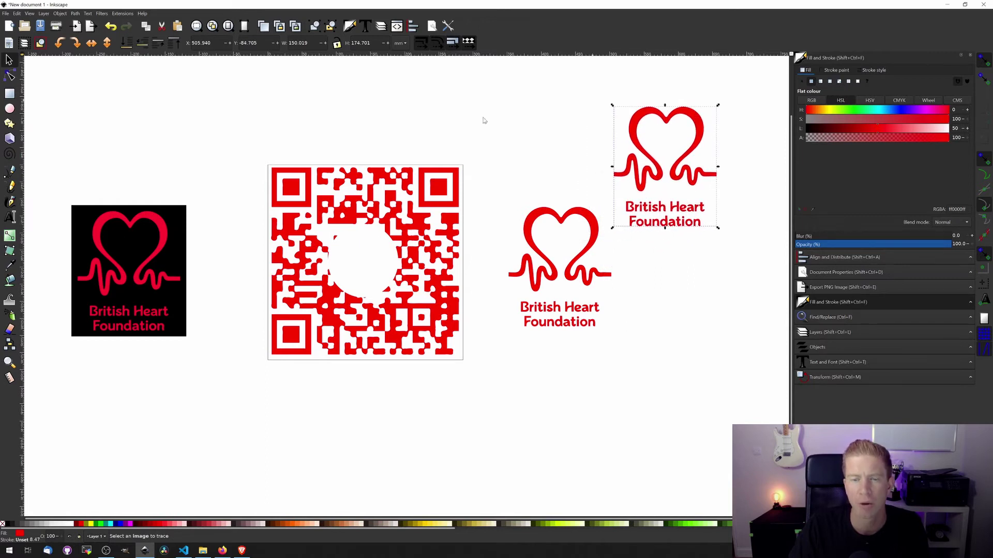
click(10, 93)
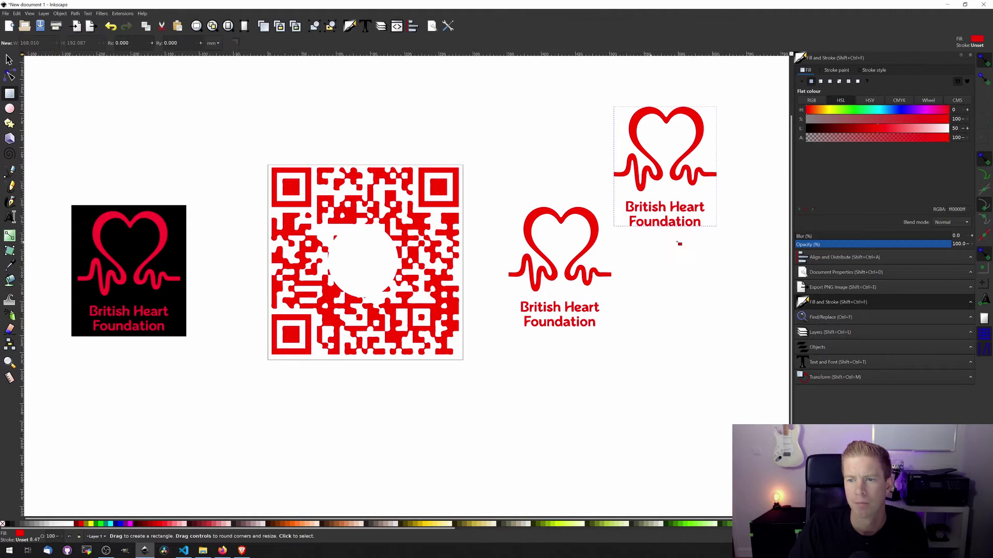
mouse_move(725, 248)
mouse_down()
mouse_move(587, 195)
mouse_move(613, 195)
mouse_up()
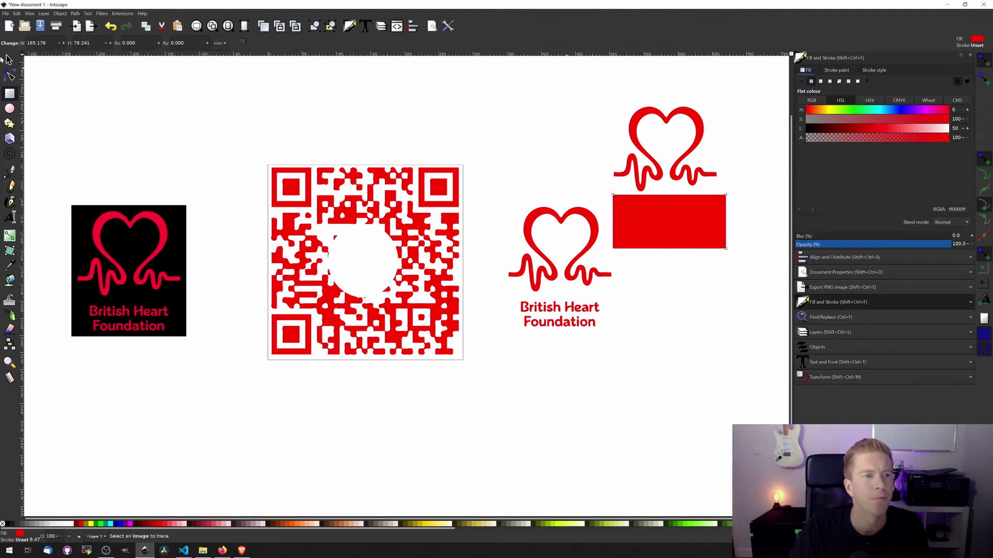
click(8, 60)
shift+click(647, 120)
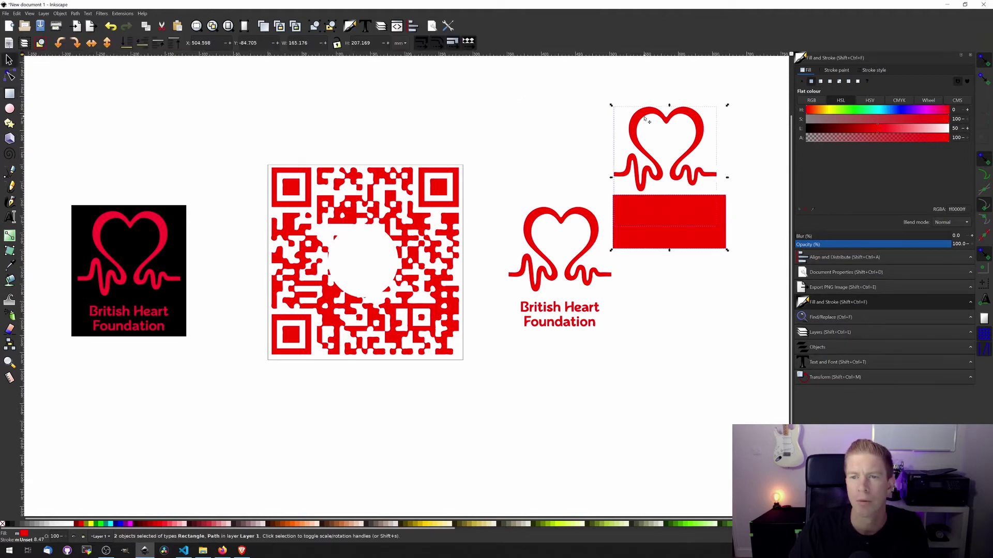
click(74, 13)
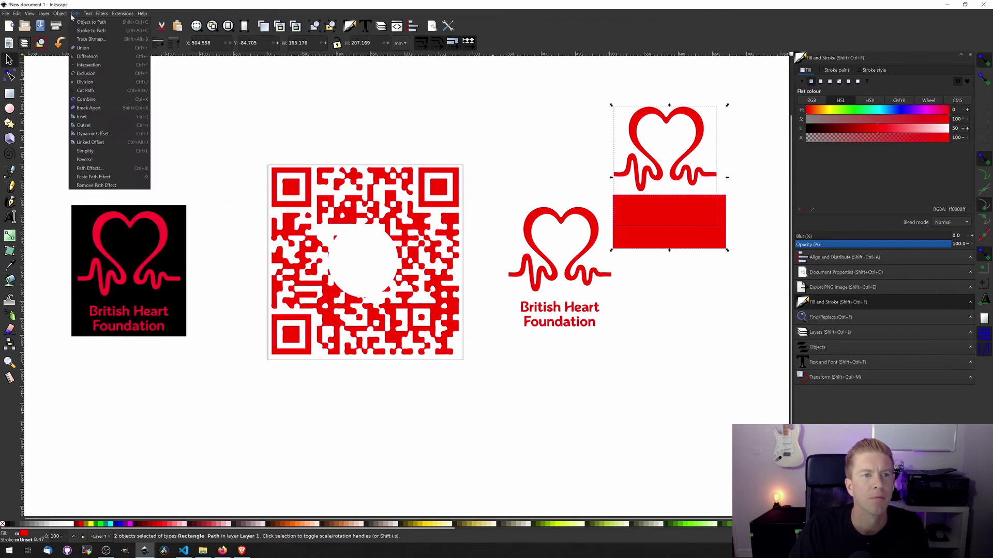
click(97, 58)
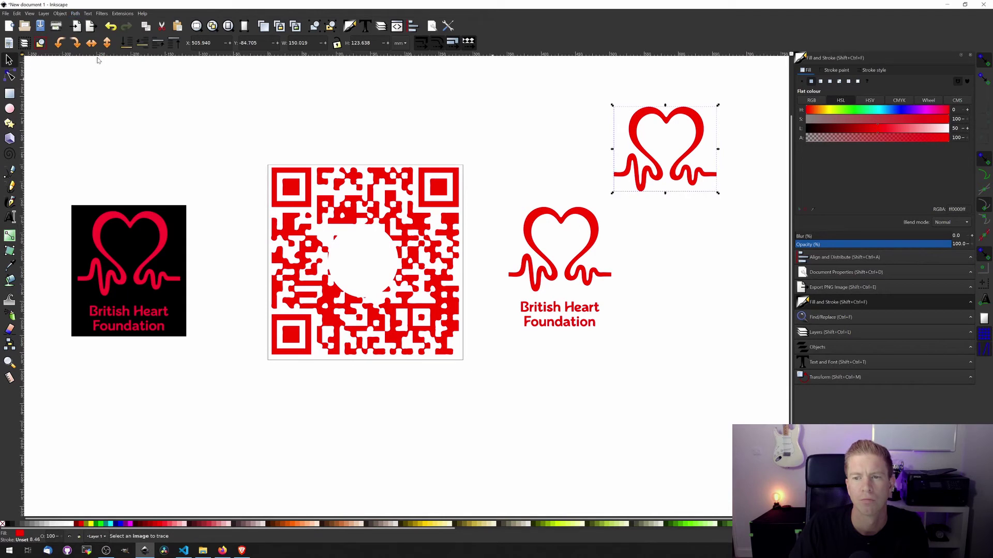
Move the heart into the QR code's white centre circle and shrink it to fit
drag(657, 118, 313, 223)
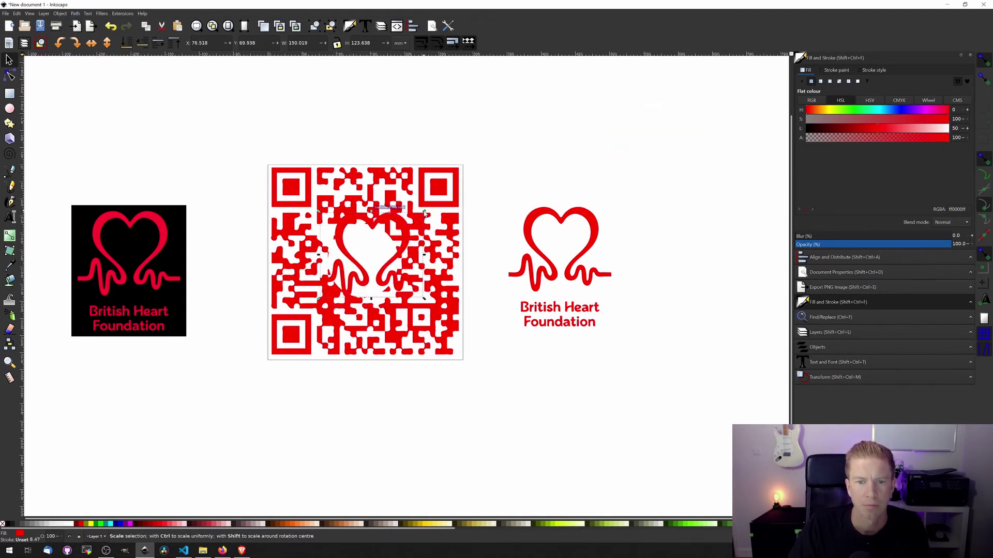
drag(424, 212, 378, 246)
click(537, 138)
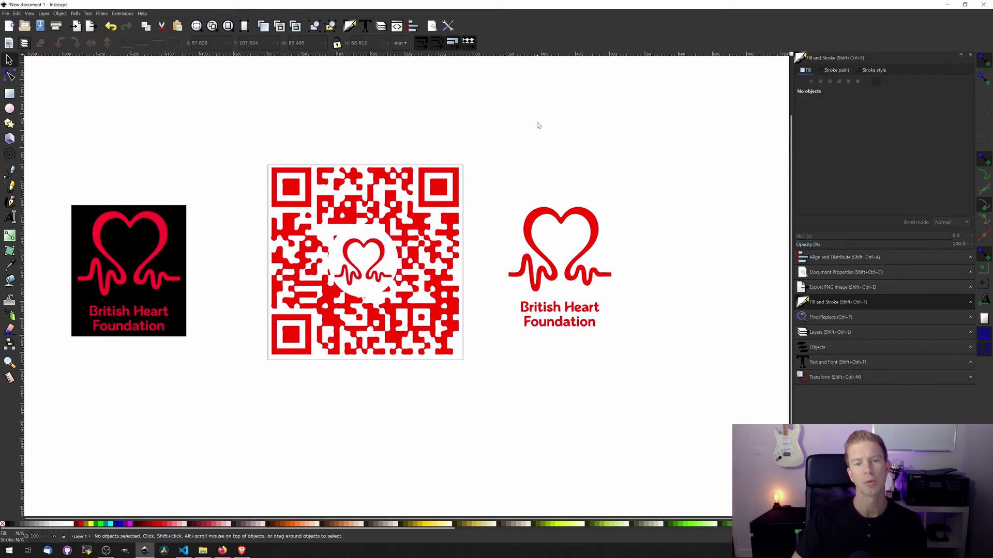
Give the white centre circle a red outline ring
click(370, 234)
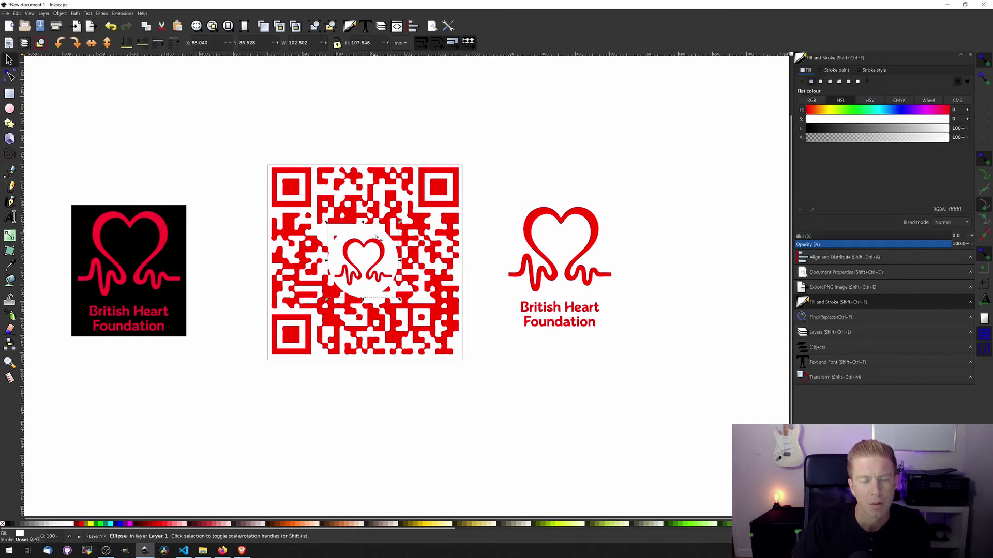
shift+click(82, 525)
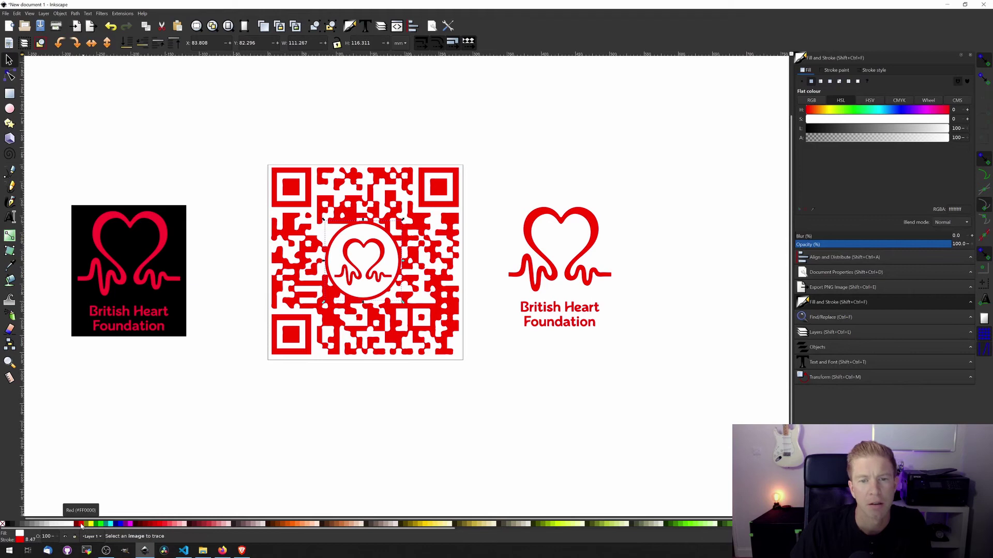
click(403, 474)
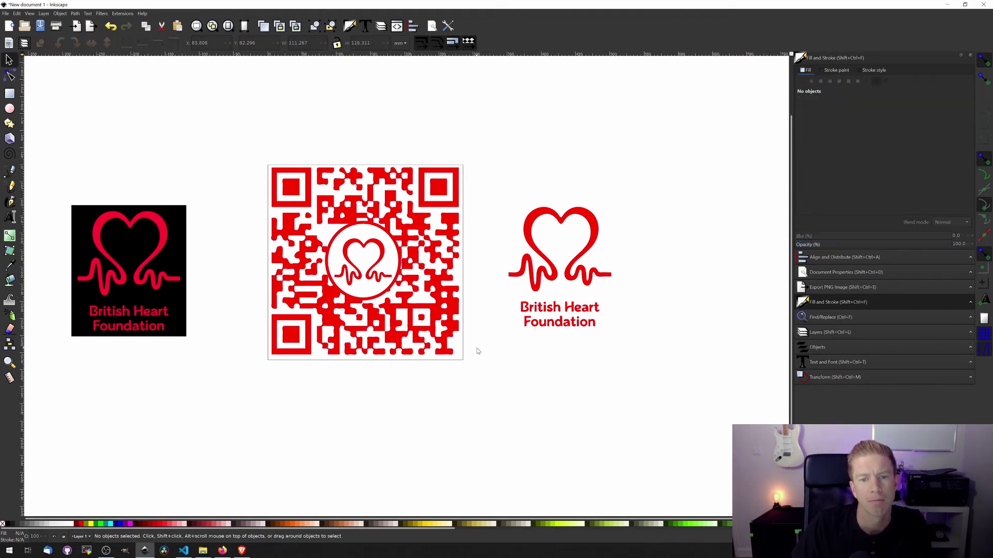
Subtract a rectangle over the heart to keep only the British Heart Foundation wording, then move it onto the QR code
click(569, 308)
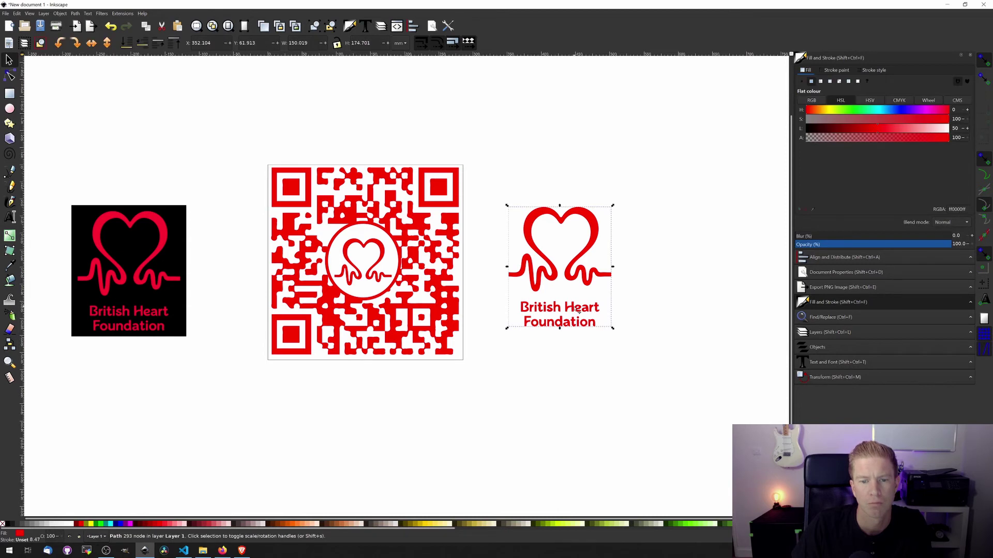
click(8, 96)
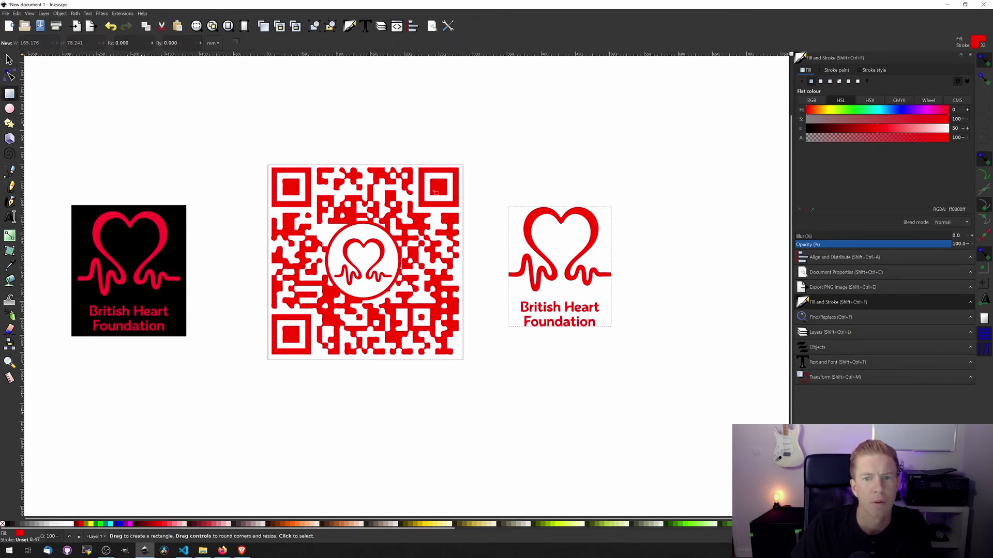
drag(492, 182, 624, 294)
click(8, 61)
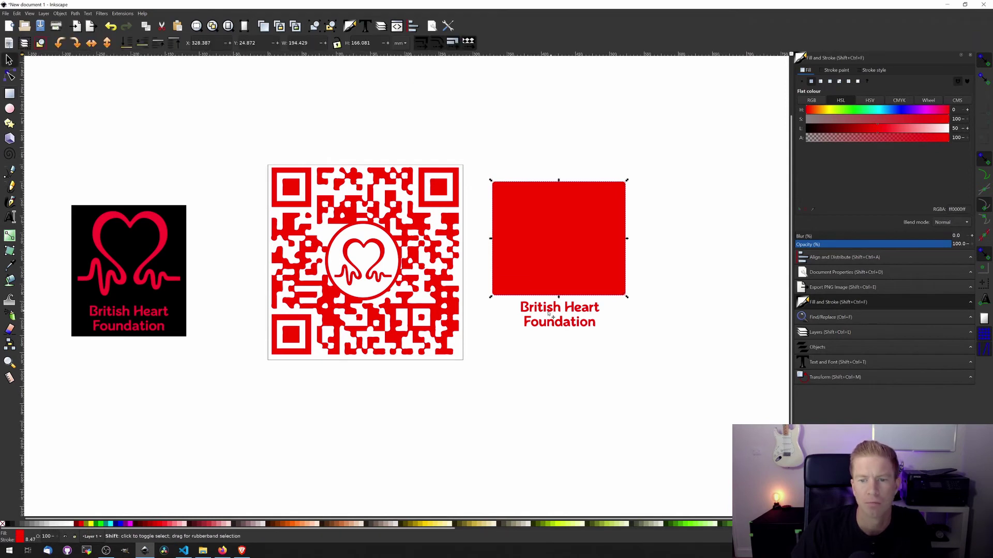
shift+click(555, 311)
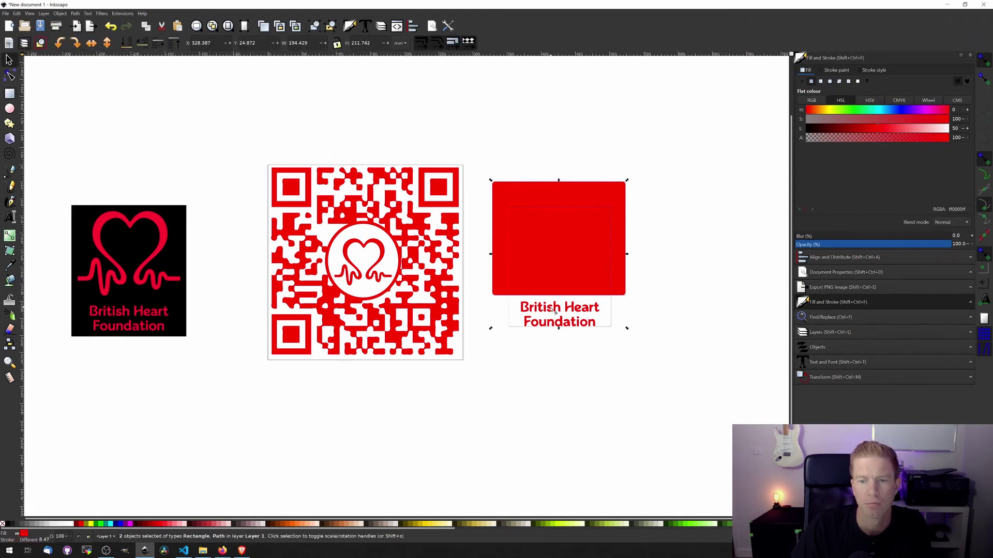
click(75, 13)
click(92, 60)
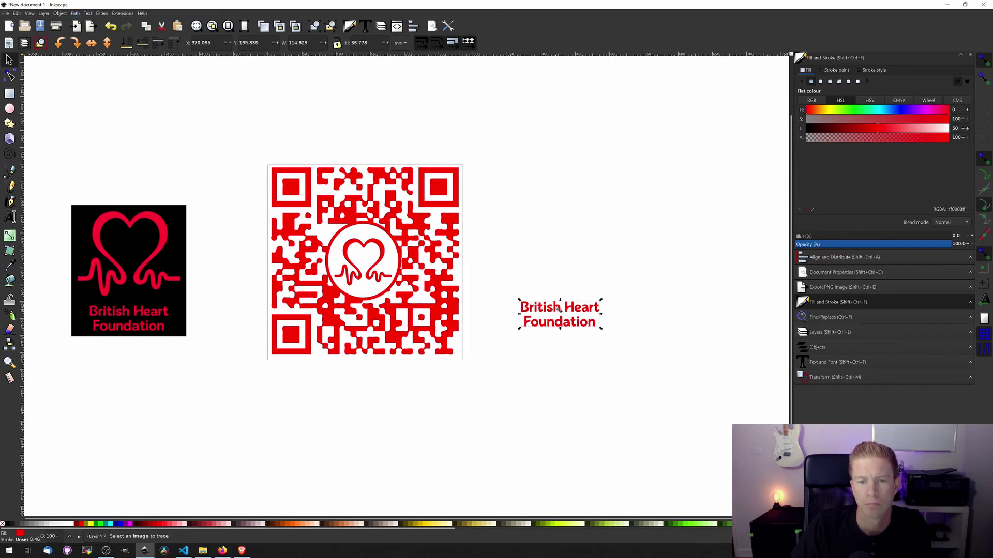
drag(558, 309, 419, 331)
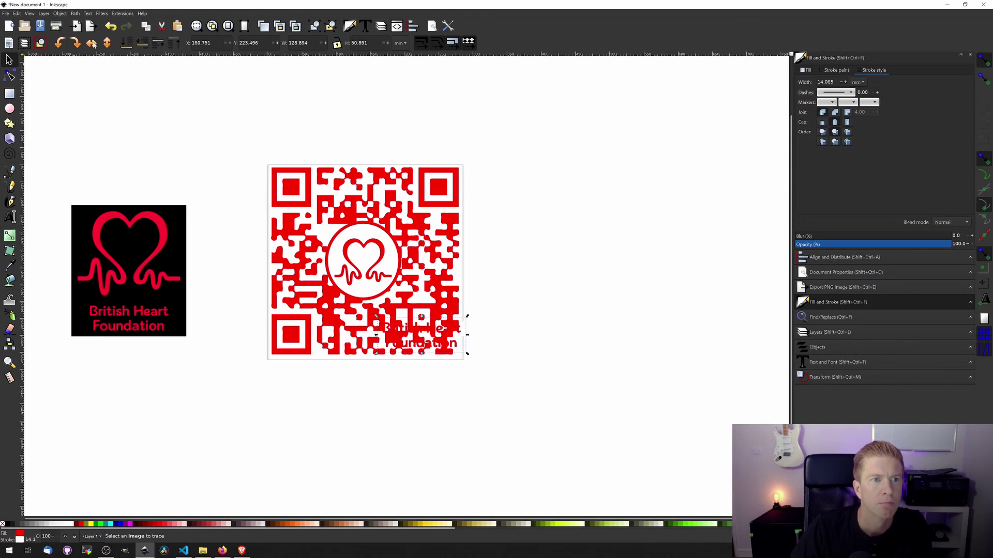
Raise the wording above the QR pattern, centre it at the bottom, and thin its white outline to about 6.9 mm
click(175, 44)
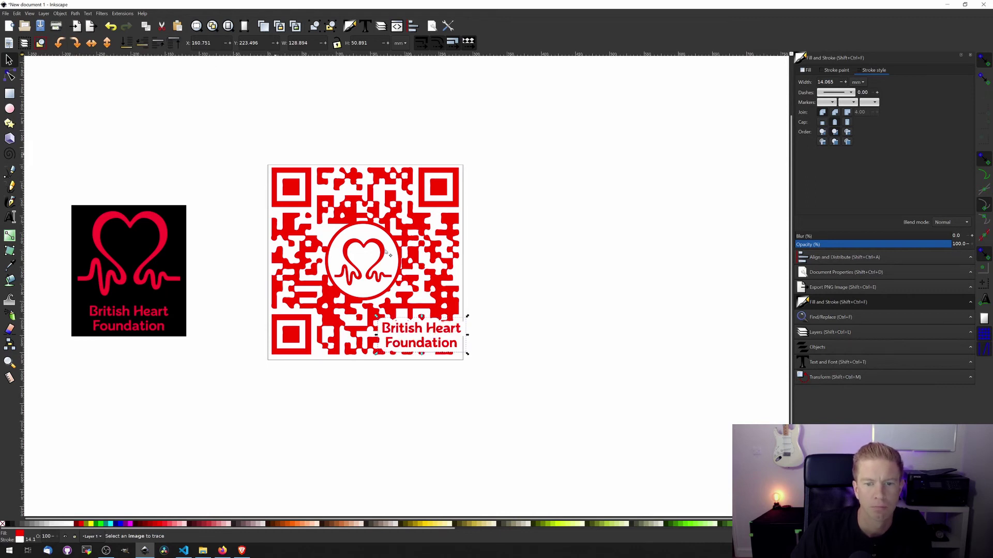
drag(411, 324, 345, 315)
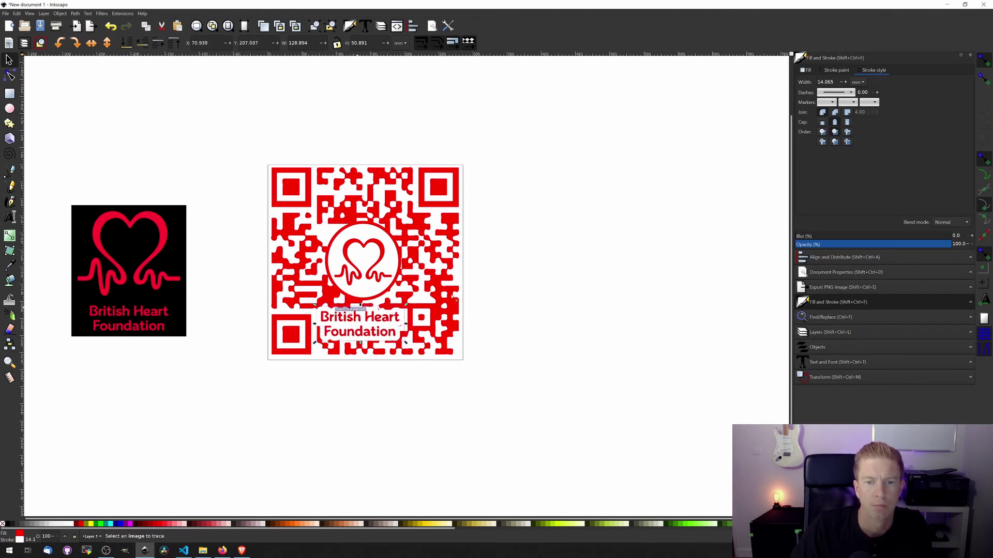
click(841, 83)
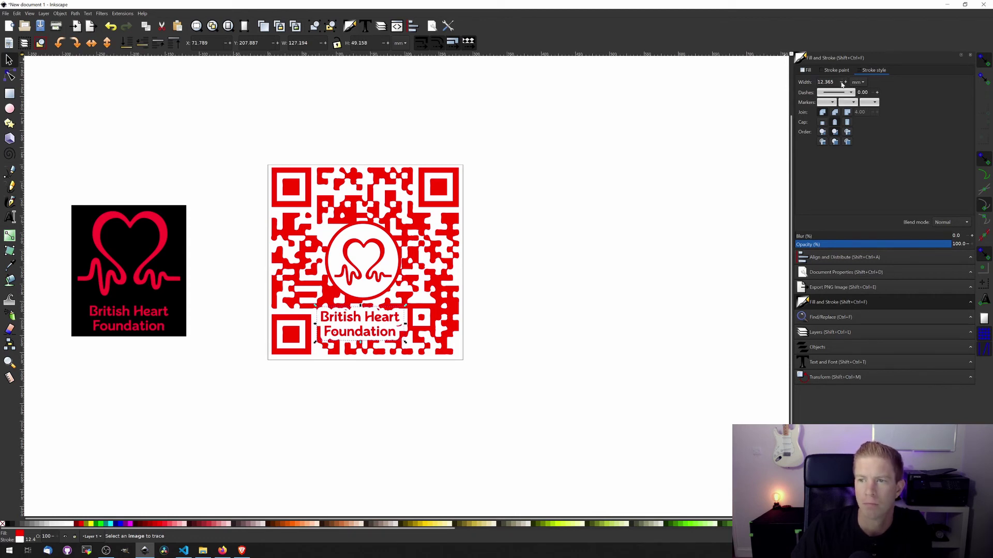
click(841, 82)
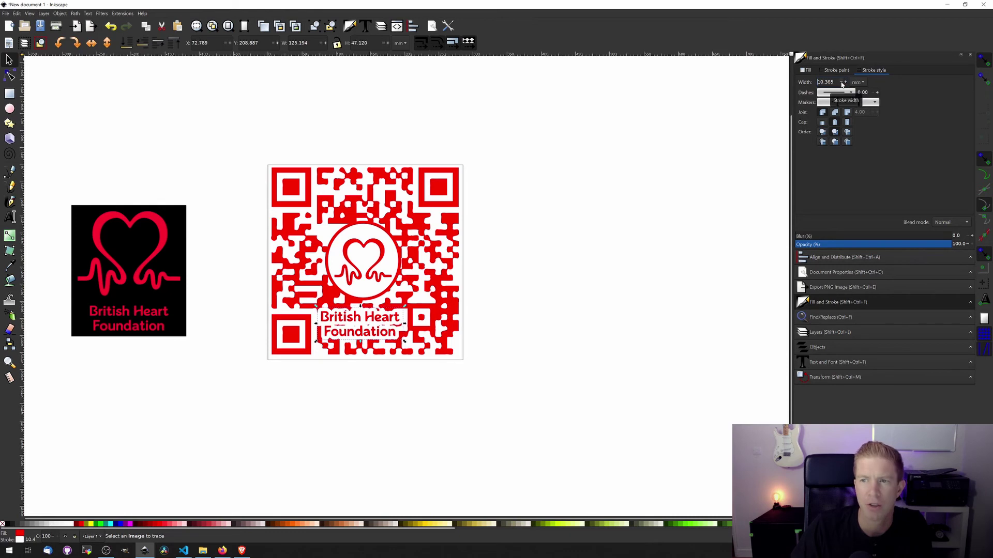
click(842, 82)
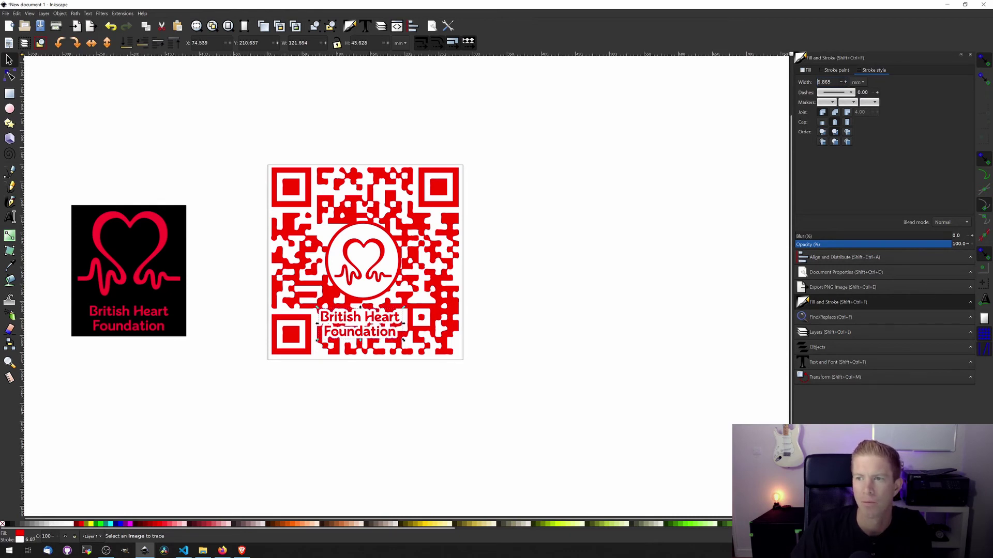
click(608, 238)
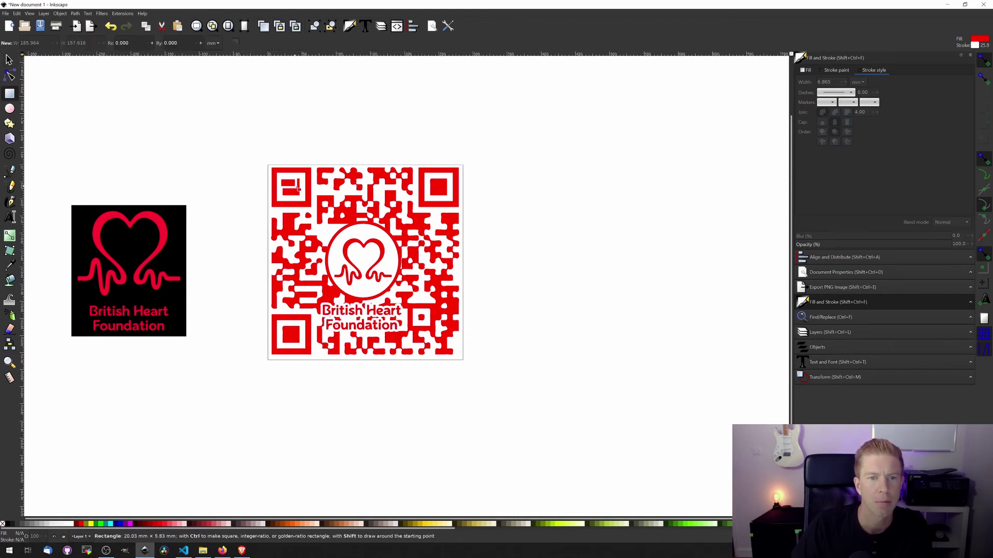
Move the top-left corner marker's inner red square toward the top-right corner
key(s)
click(295, 187)
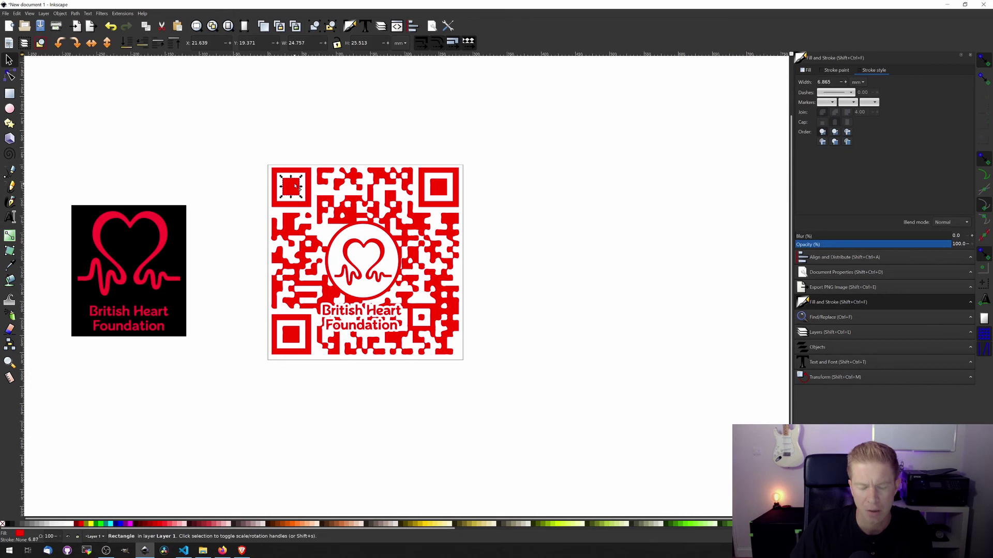
drag(293, 195, 447, 192)
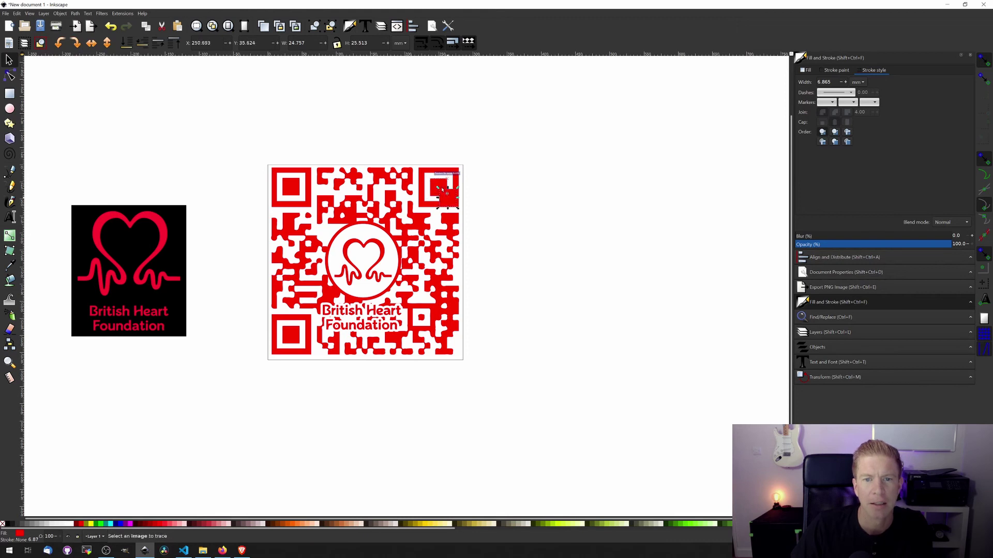
click(830, 317)
Select all QR parts and fill them with the heart logo's red ff0030 using the dropper
key(ctrl+a)
key(5)
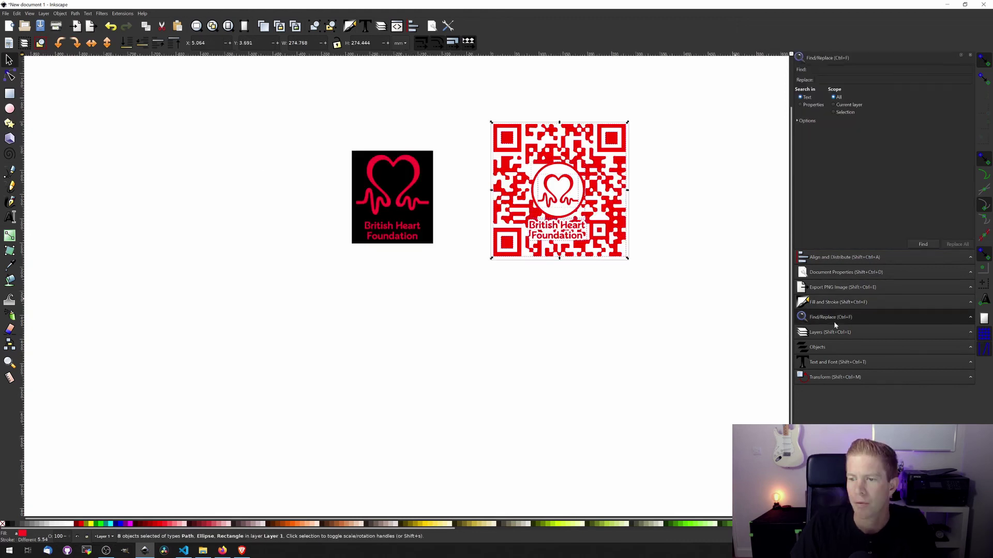
click(833, 304)
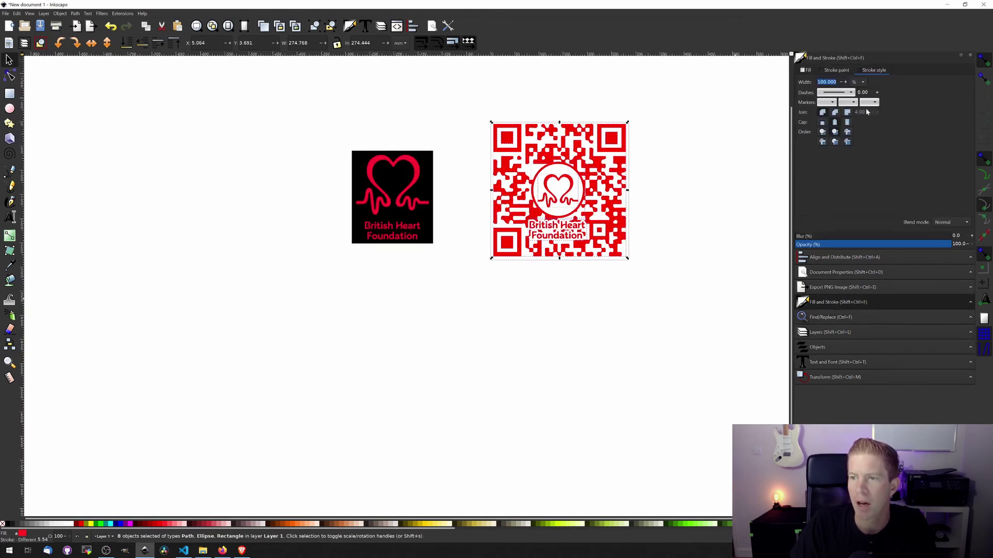
click(806, 71)
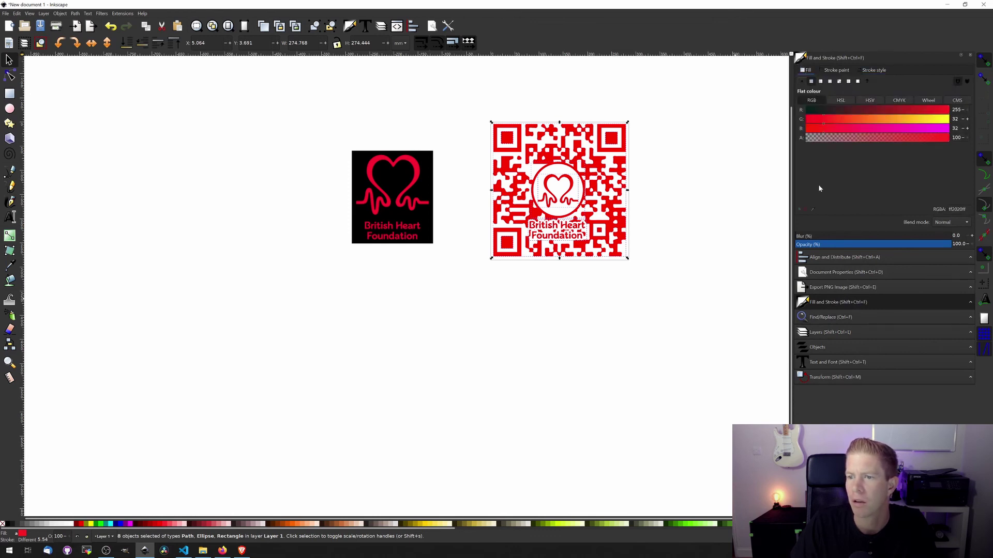
click(813, 209)
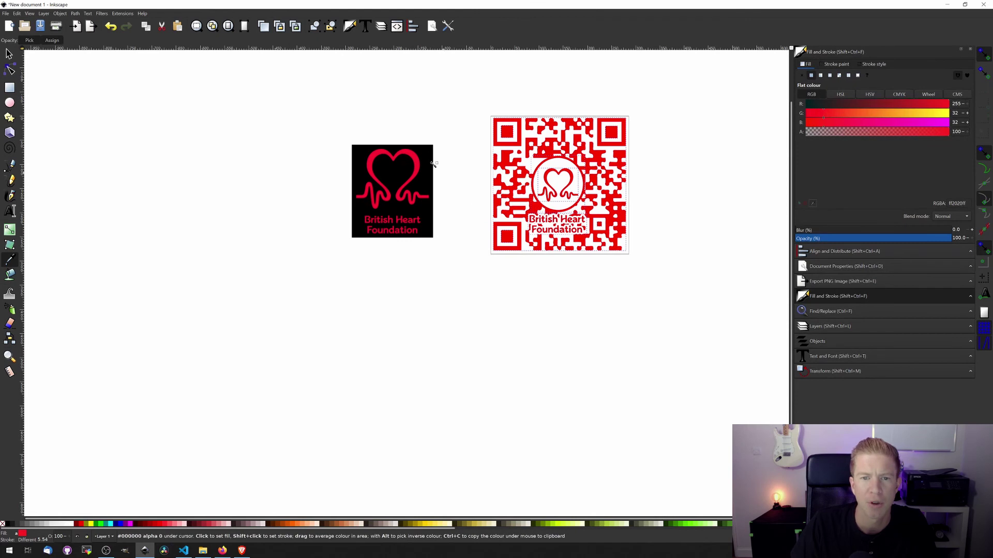
click(414, 156)
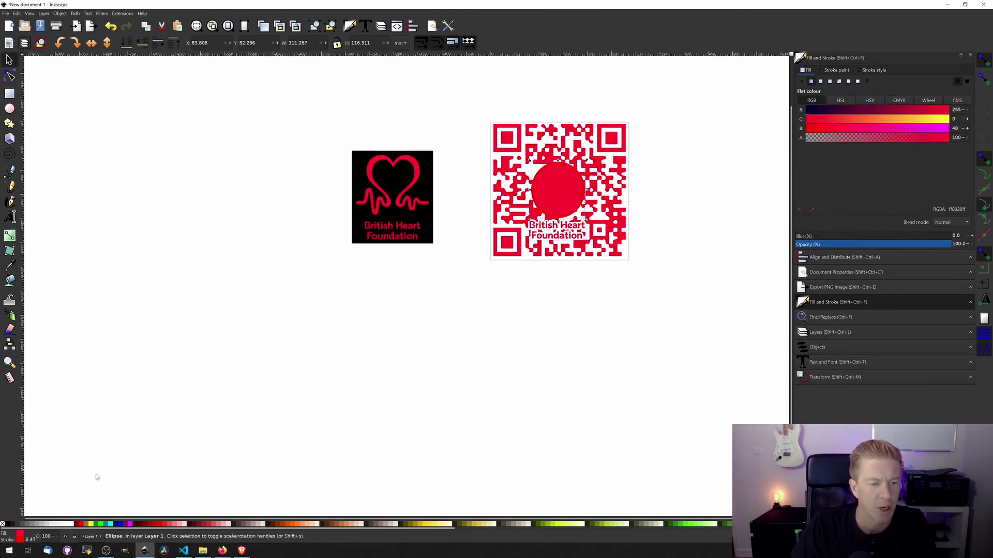
Make the centre circle white again and delete the black reference logo
click(73, 527)
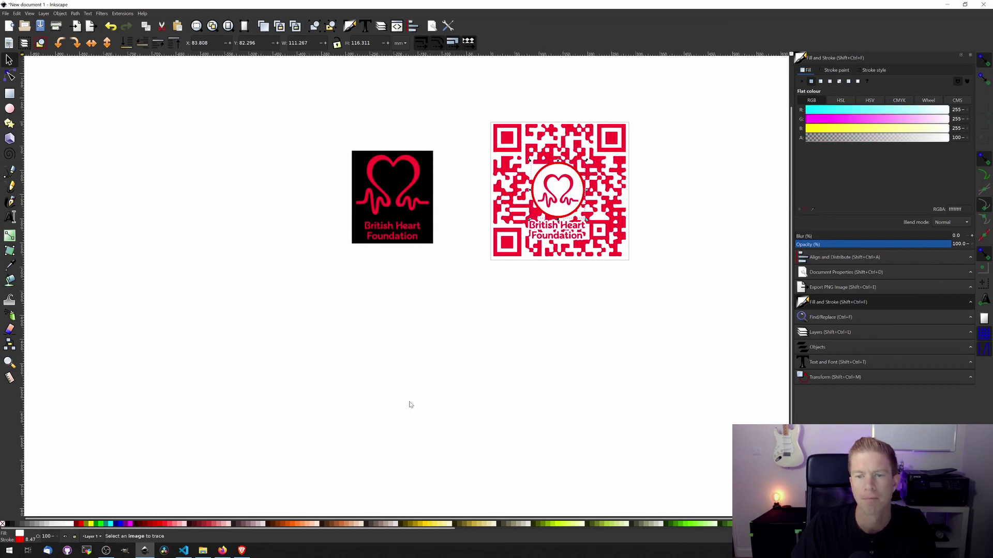
click(401, 213)
key(Delete)
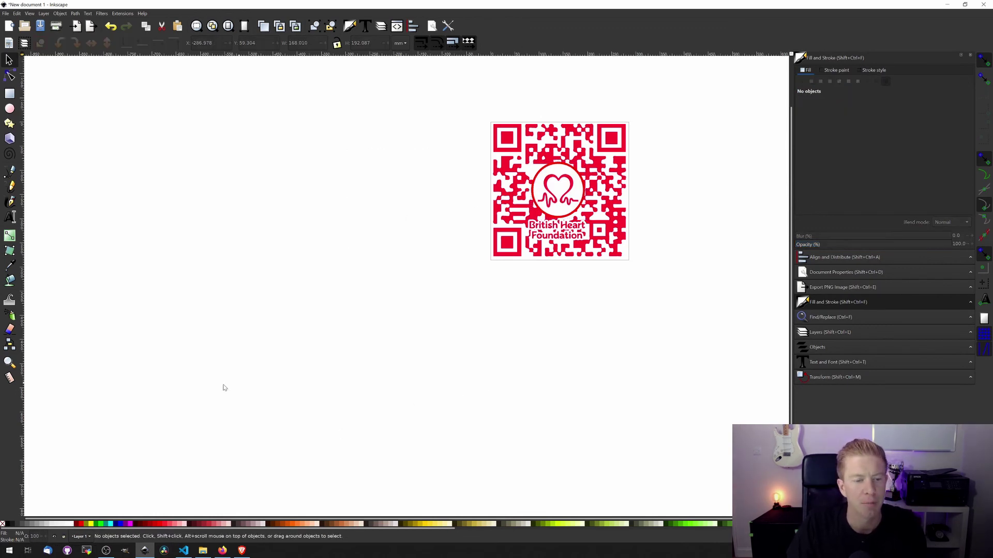
Draw a rectangle with an ff0030 red outline around the QR code, resized to enclose it
click(9, 93)
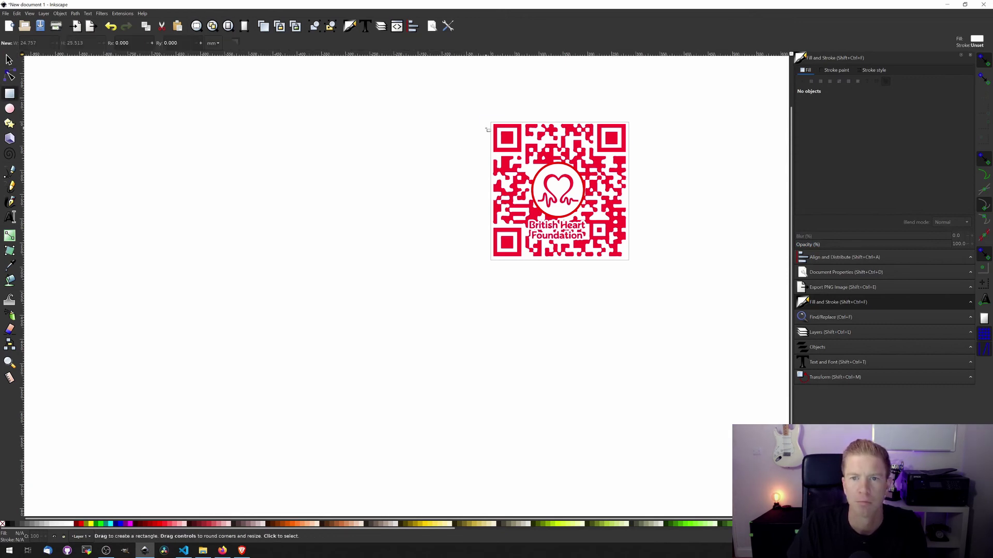
drag(491, 123, 627, 258)
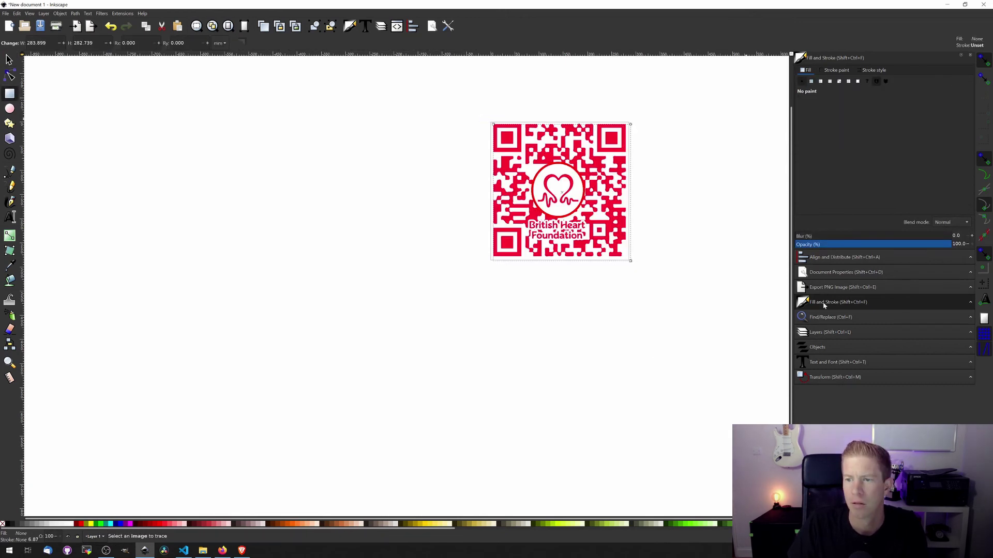
click(811, 81)
click(833, 129)
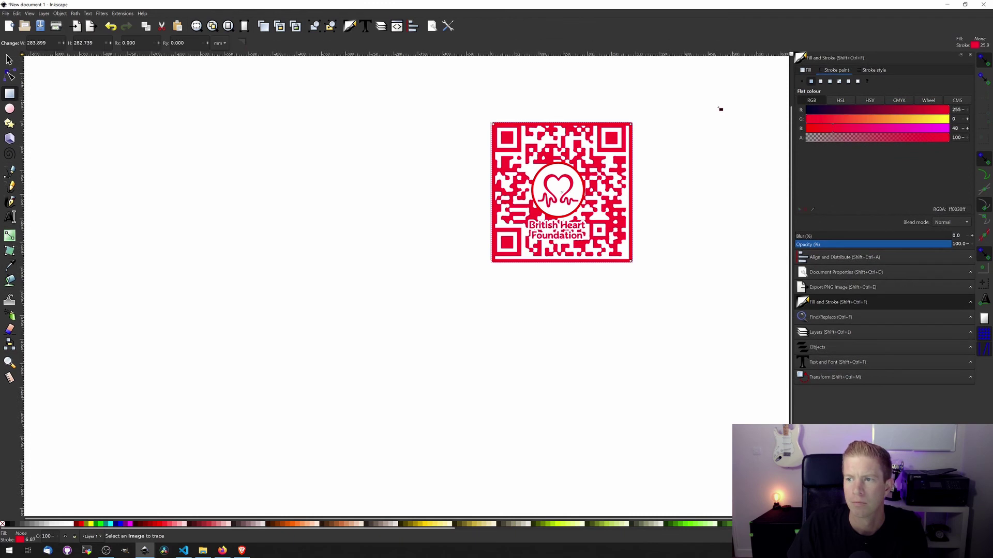
key(s)
drag(636, 266, 626, 257)
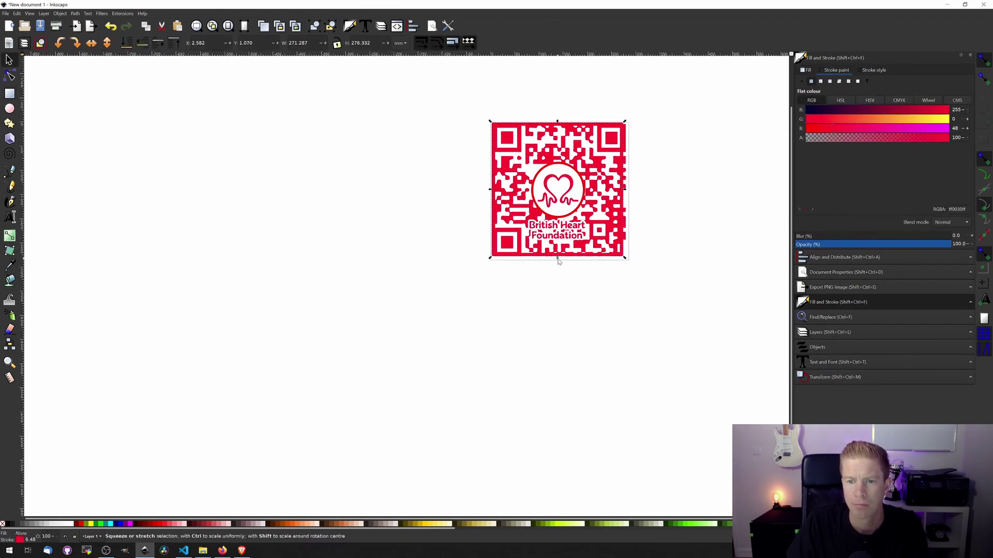
drag(625, 190, 626, 191)
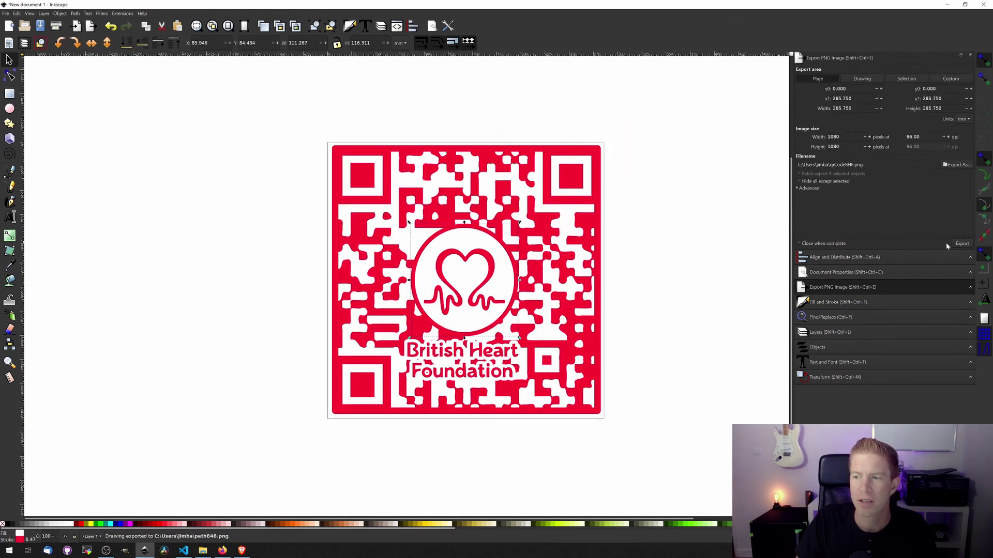
Export the page as a 1080×1080 PNG, replacing the existing qrCodeBHF.png
click(961, 244)
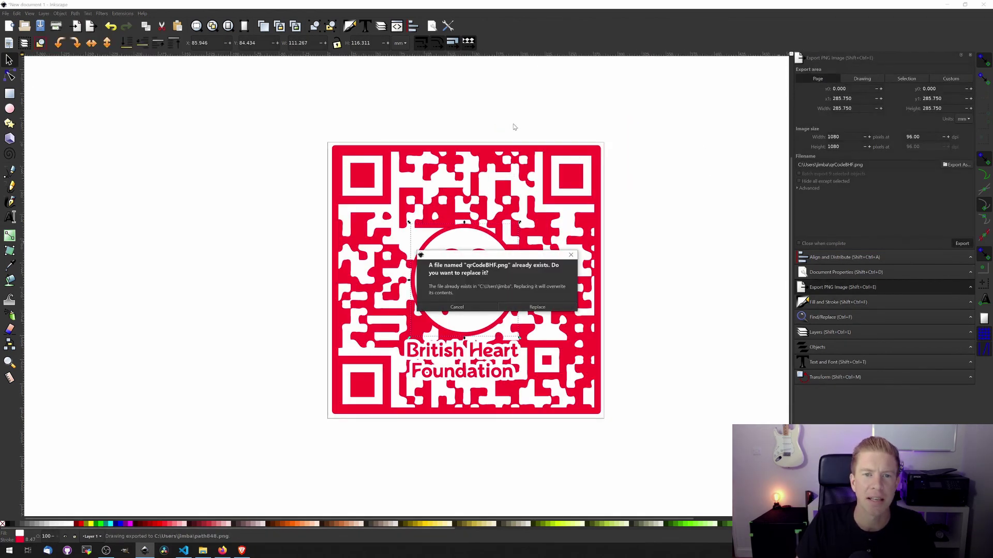
click(525, 307)
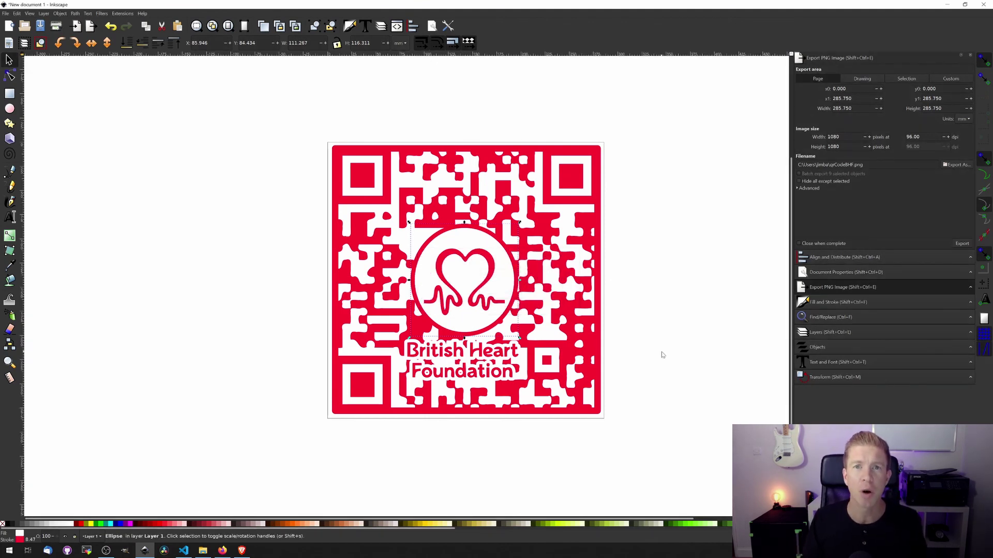